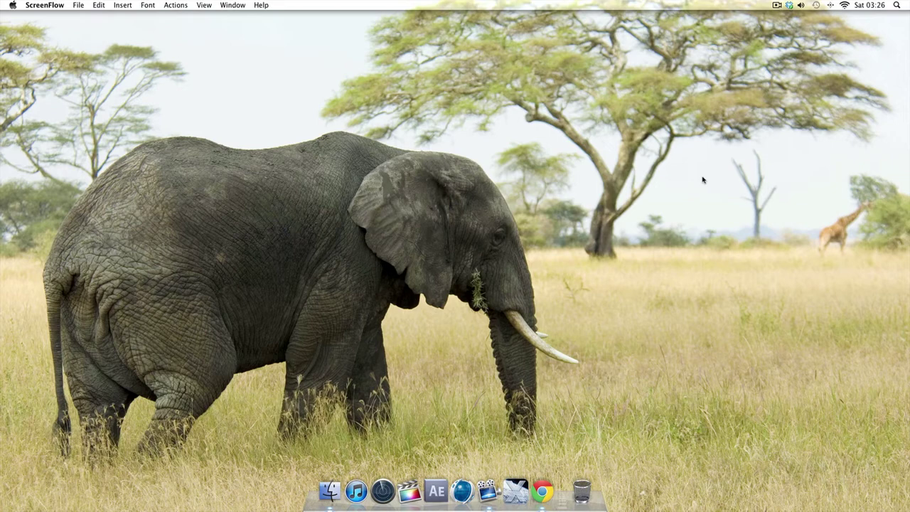
- Switch to CINEMA 4D, add a MoText object and move it along X to about -210 cm
left_click(464, 489)
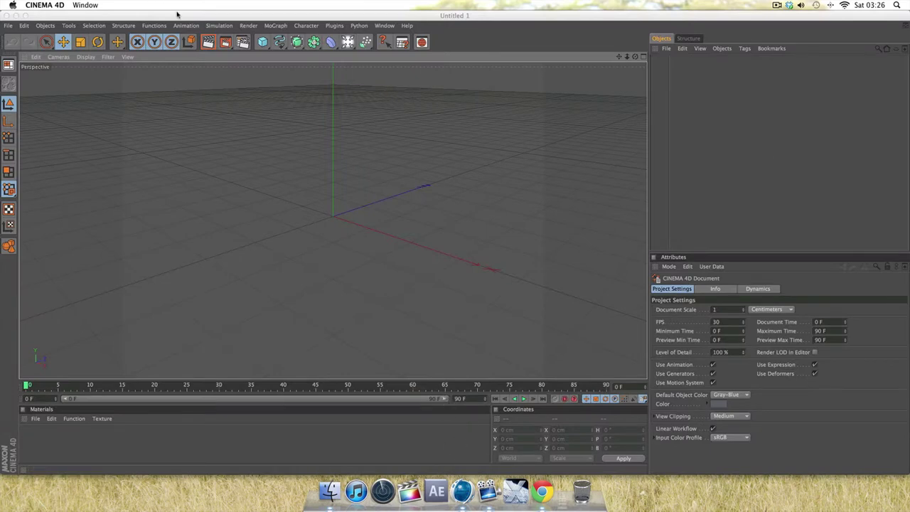
left_click(276, 25)
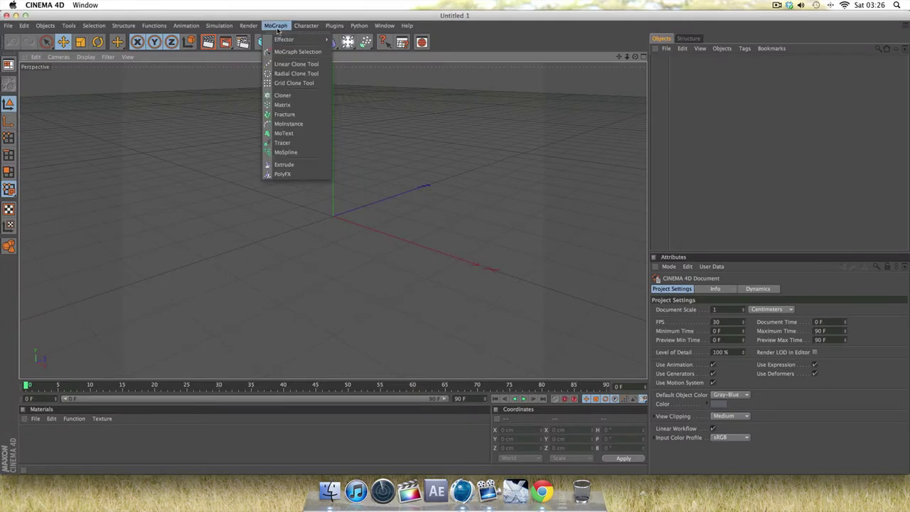
left_click(299, 129)
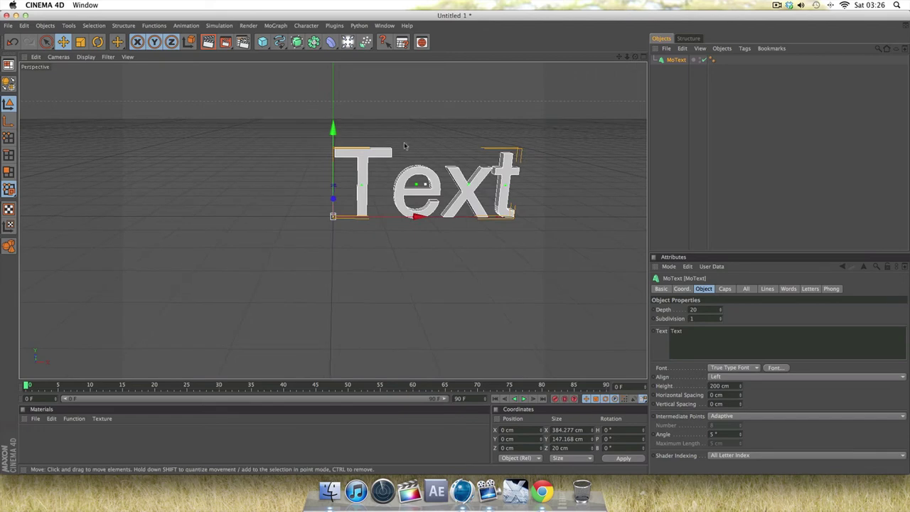
left_click_drag(409, 217, 309, 216)
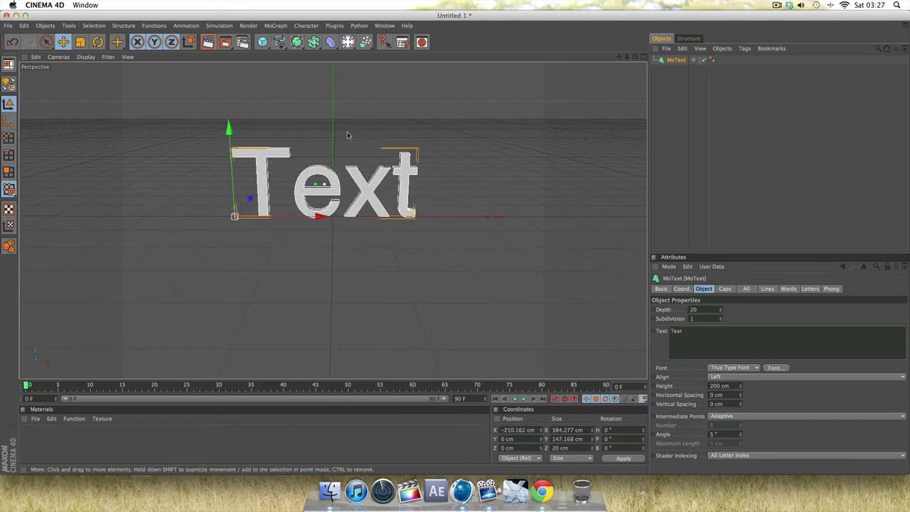
- Set the MoText object's extrusion depth to 40
left_click(693, 310)
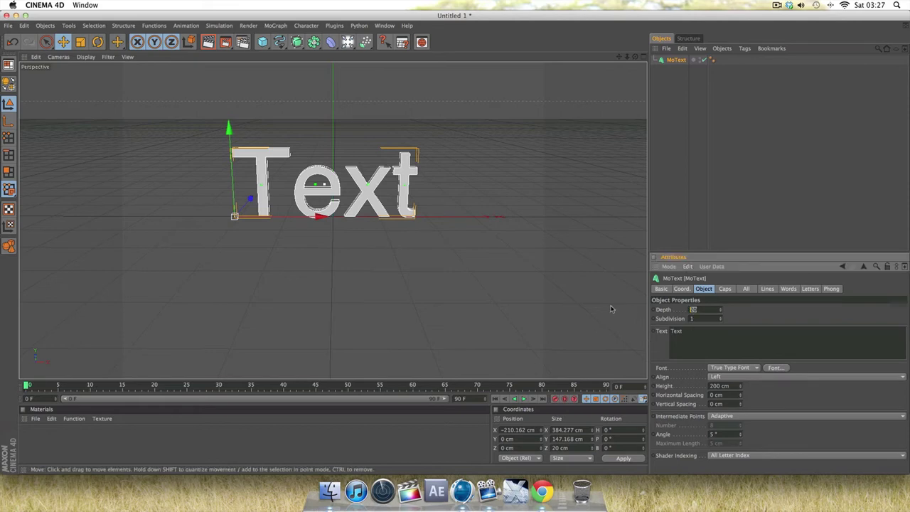
type("40")
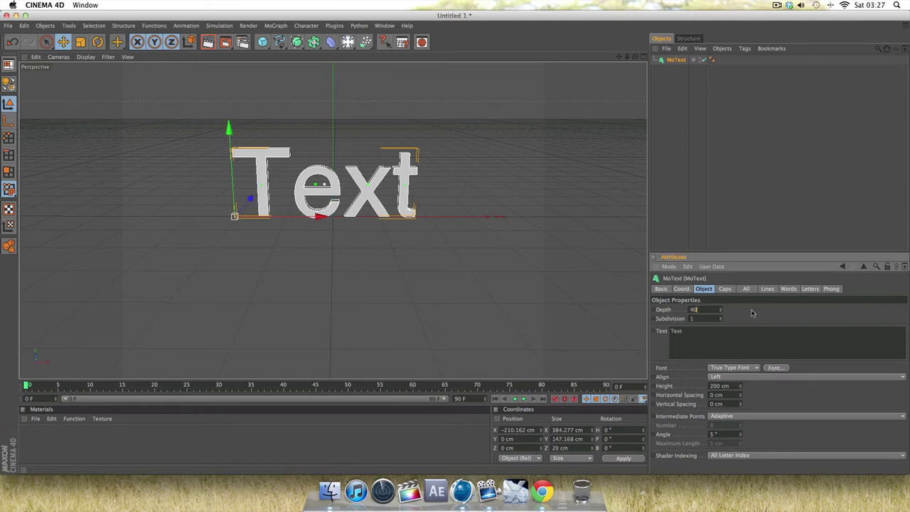
key("Return")
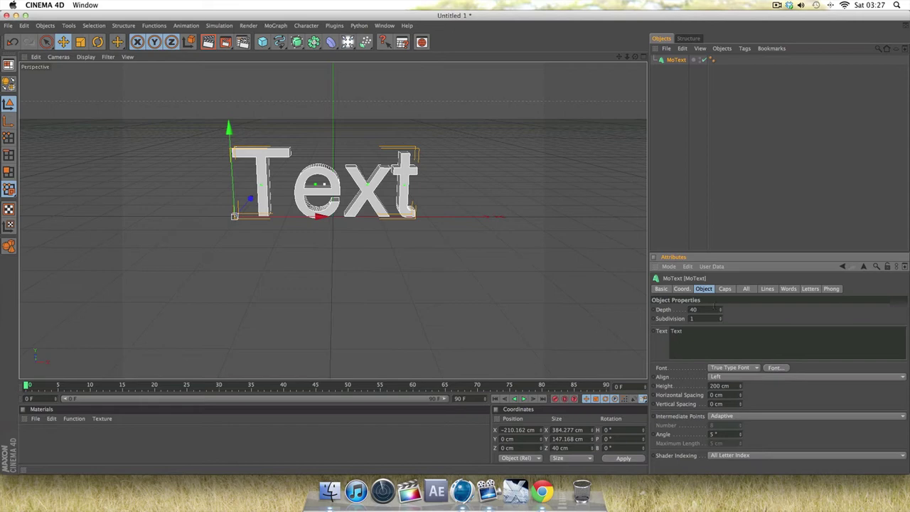
- Set the MoText font to Agency FB and replace its placeholder text with a first name in capitals
left_click(773, 368)
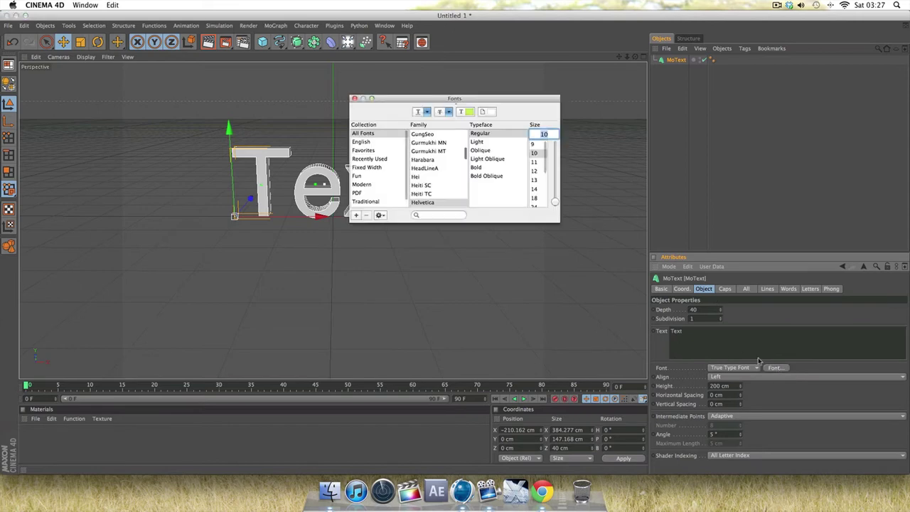
left_click(441, 217)
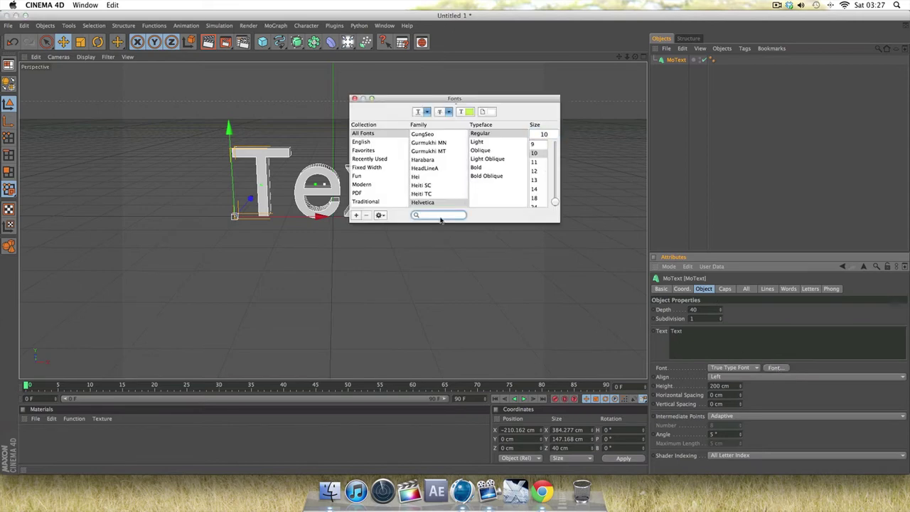
type("agen")
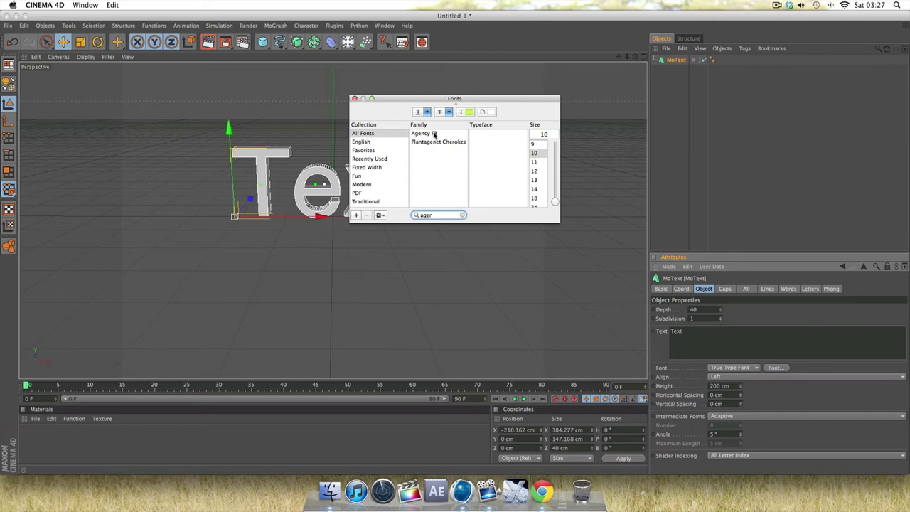
left_click(435, 133)
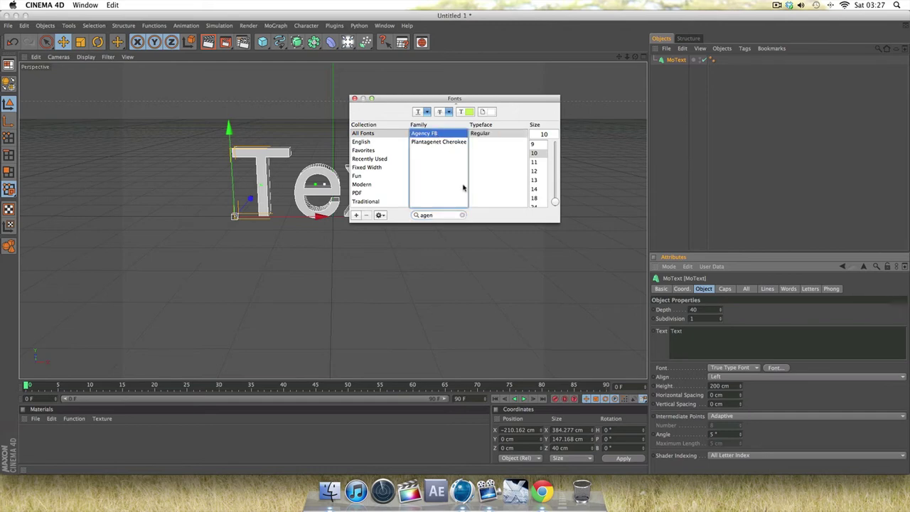
left_click(354, 98)
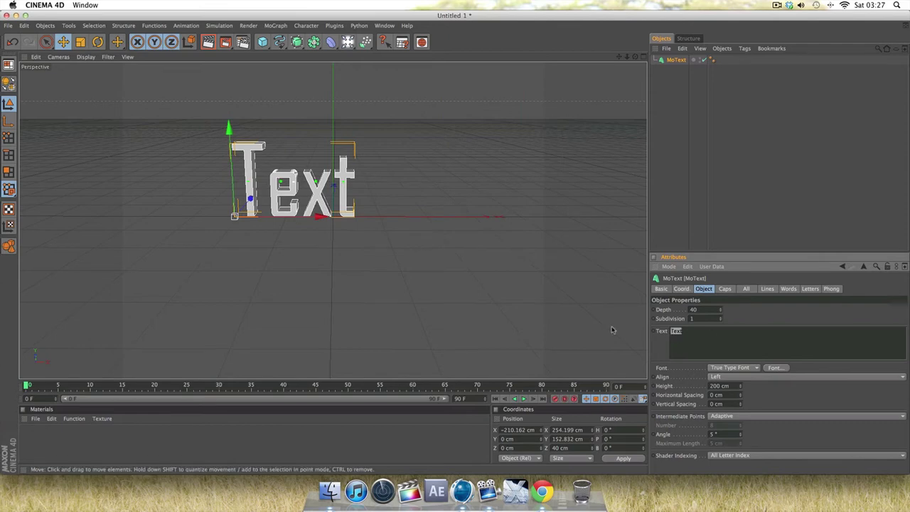
type("TT")
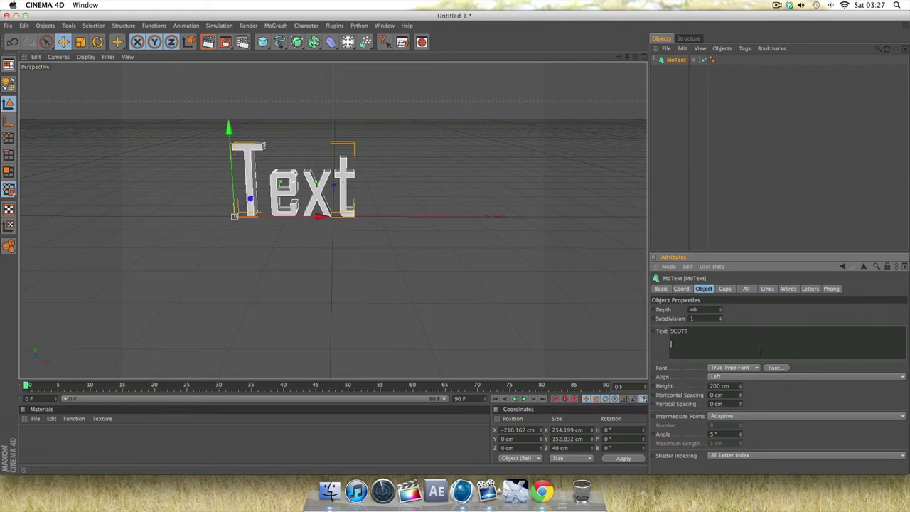
left_click(744, 319)
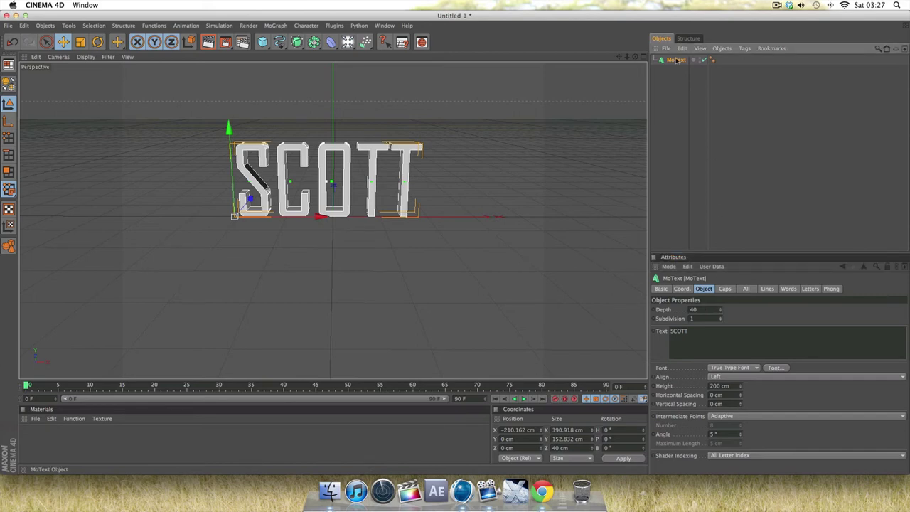
- Duplicate the MoText object and move the copy back along Z by about 19.5 cm, working in the top view
key("super+c")
key("super+v")
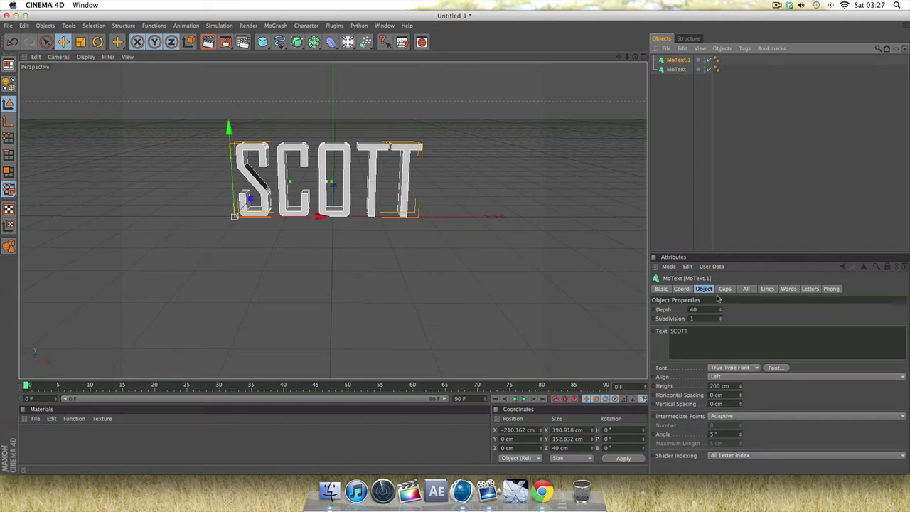
left_click(637, 57)
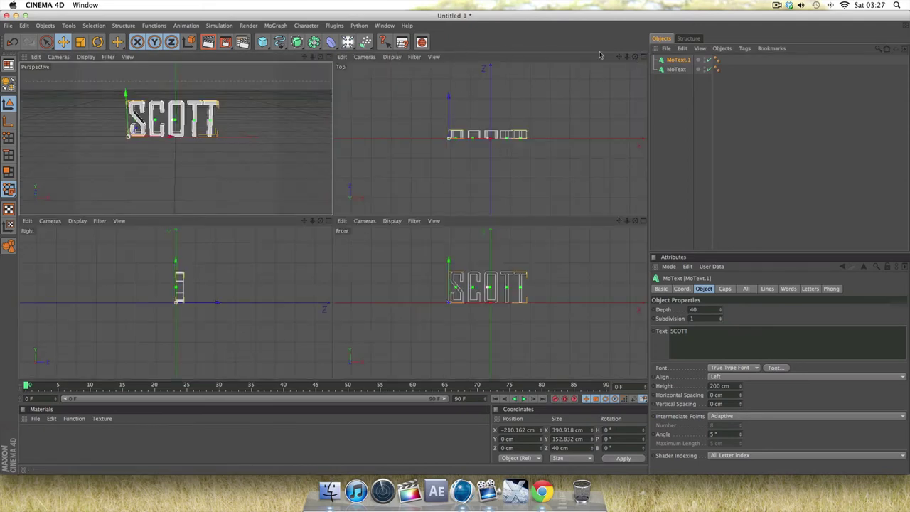
left_click(635, 57)
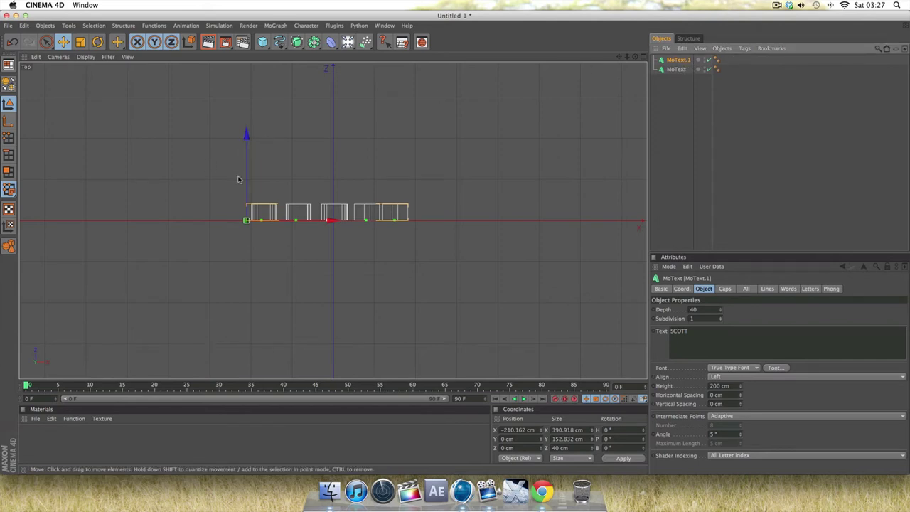
left_click_drag(246, 134, 246, 126)
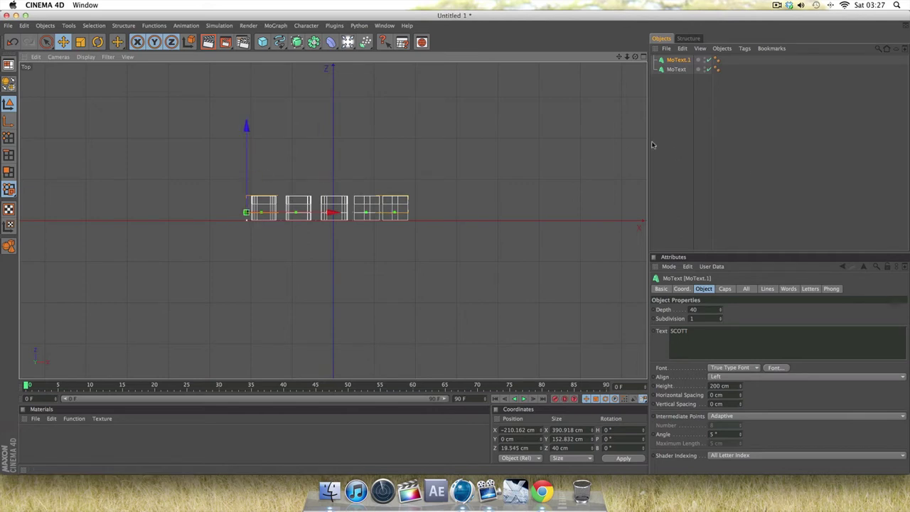
- Duplicate the offset text copy and move the new copy back along Z to about 39 cm
left_click(659, 79)
left_click(677, 60)
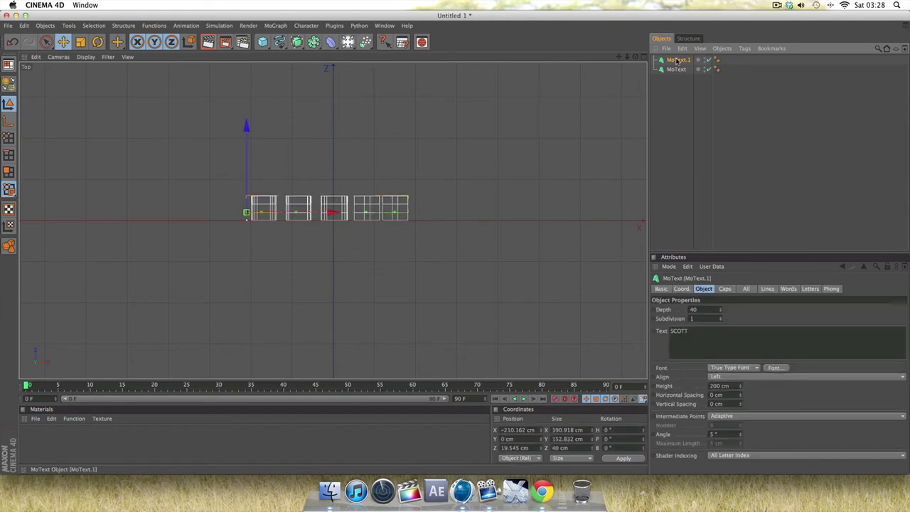
key("super+c")
key("super+v")
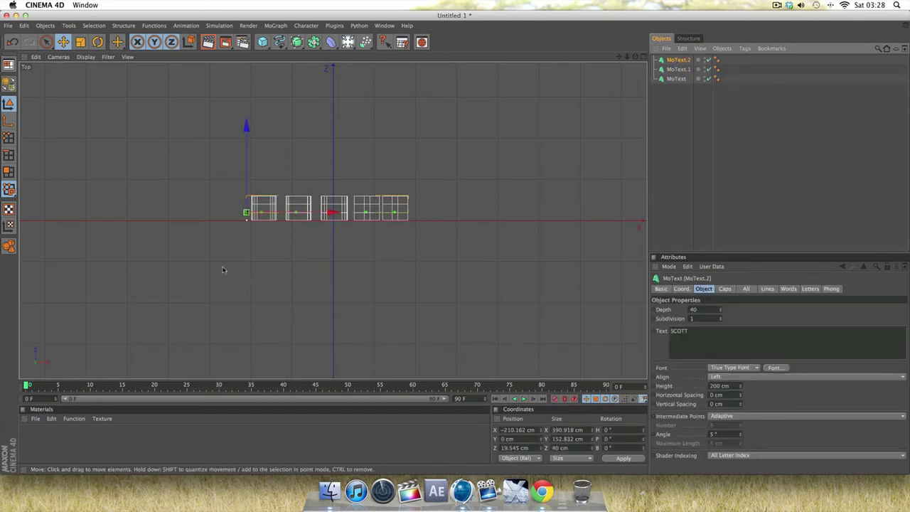
left_click_drag(248, 177, 248, 169)
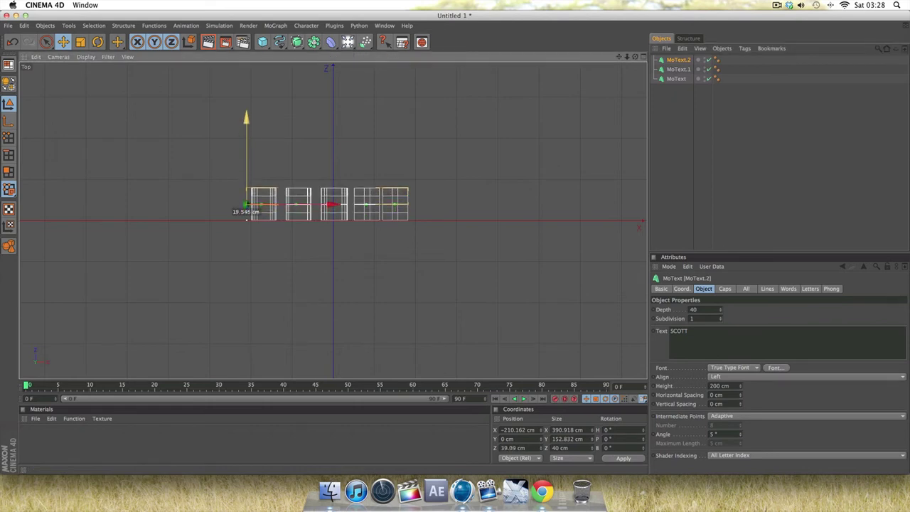
- Give the original front text Fillet Caps at start and end, with a 2 cm start radius and a 3 cm end radius
left_click(644, 56)
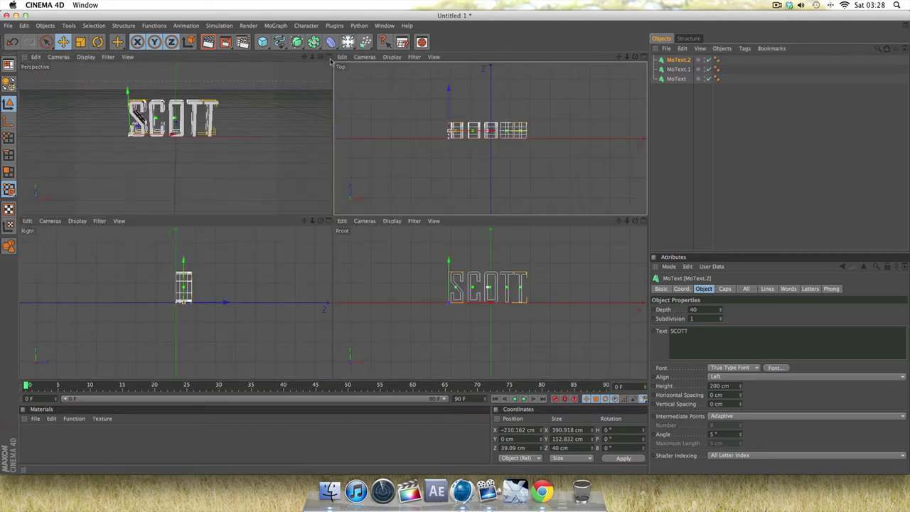
left_click(330, 57)
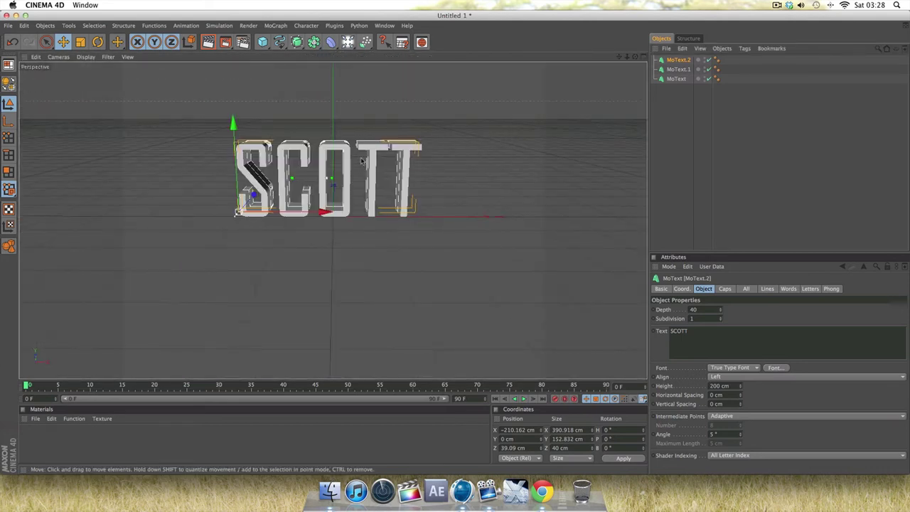
left_click(474, 159)
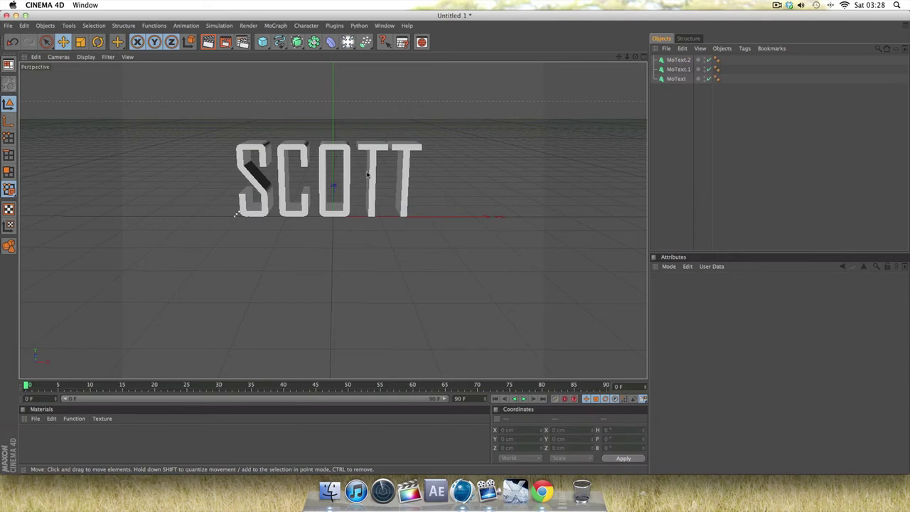
left_click(675, 79)
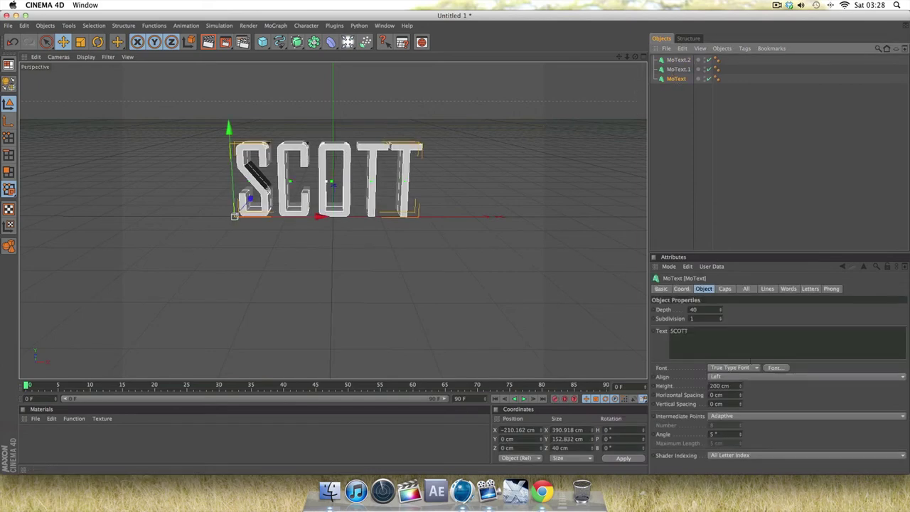
left_click(724, 288)
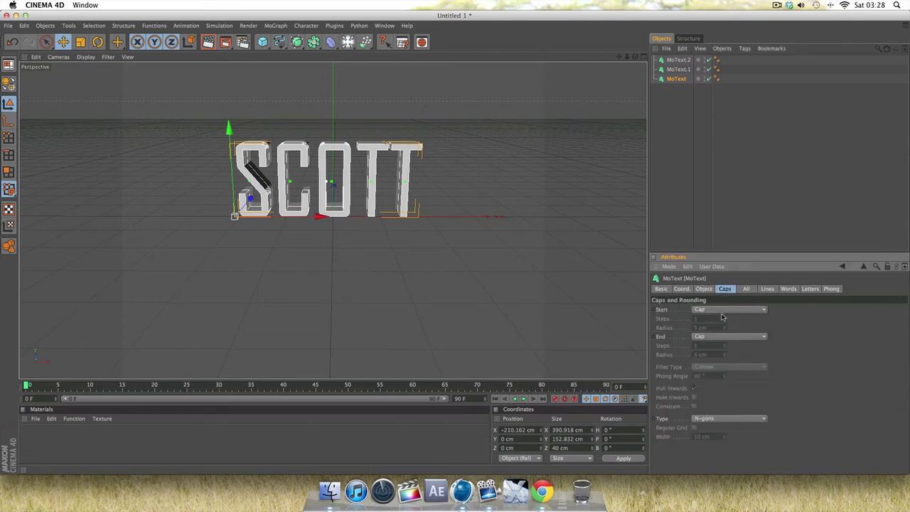
left_click(723, 310)
left_click(707, 347)
left_click(718, 337)
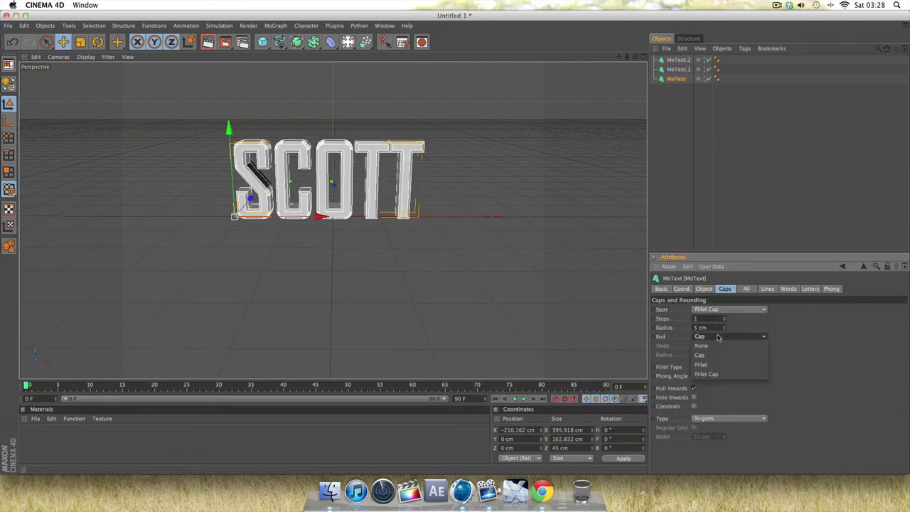
left_click(711, 375)
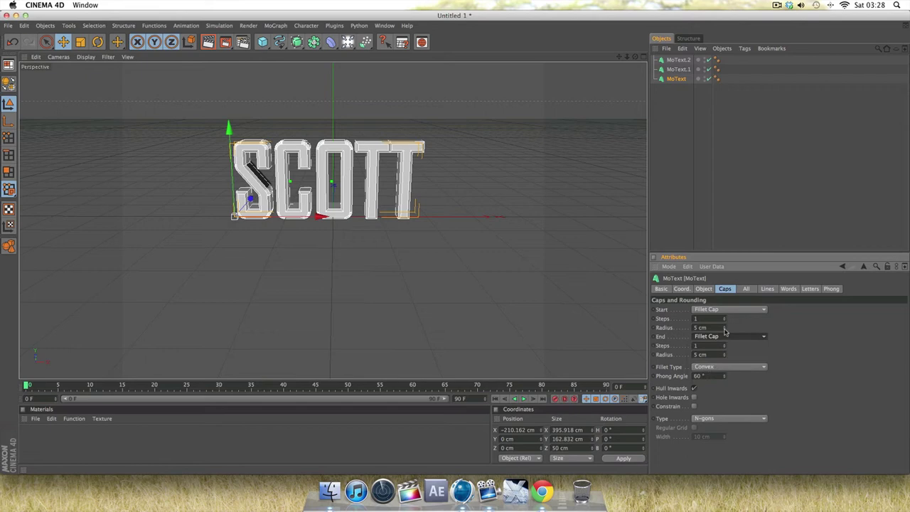
left_click_drag(724, 331, 725, 364)
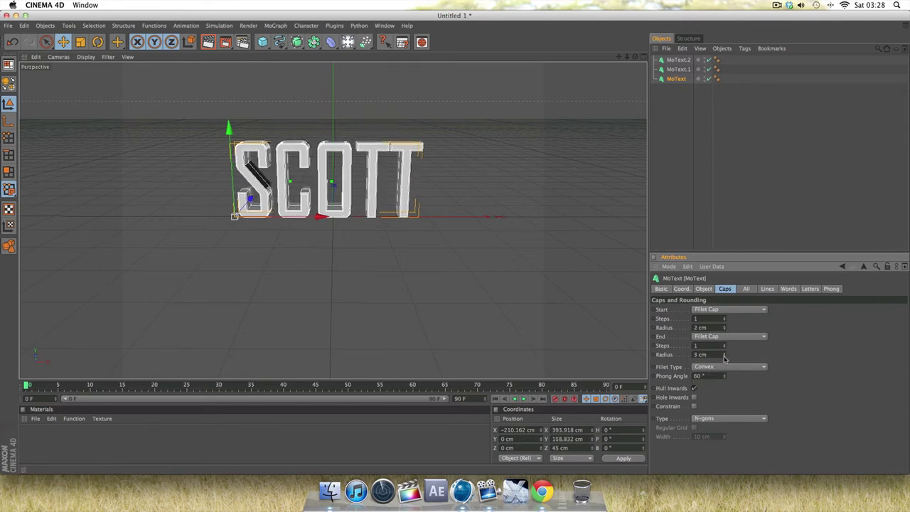
- Set the start and end of the middle text MoText.1 to Fillet Cap, each with a 3 cm radius
left_click(673, 70)
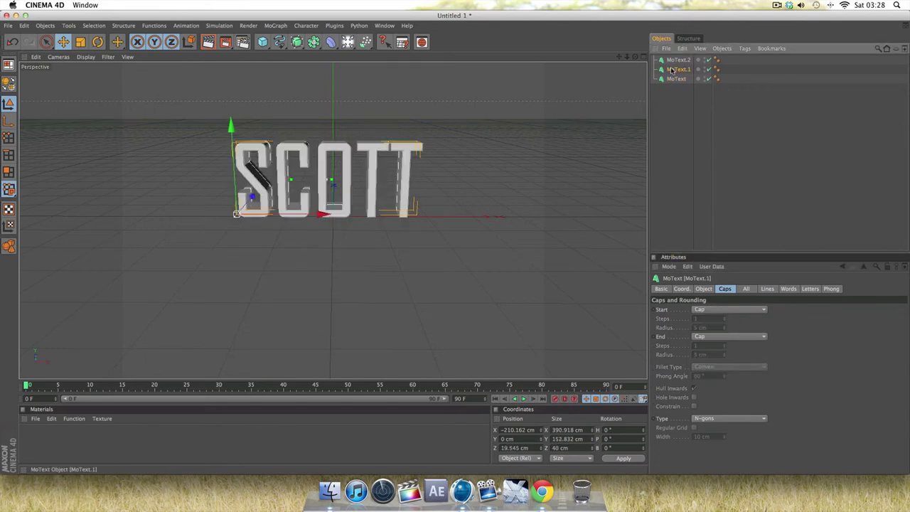
left_click(726, 309)
left_click(718, 348)
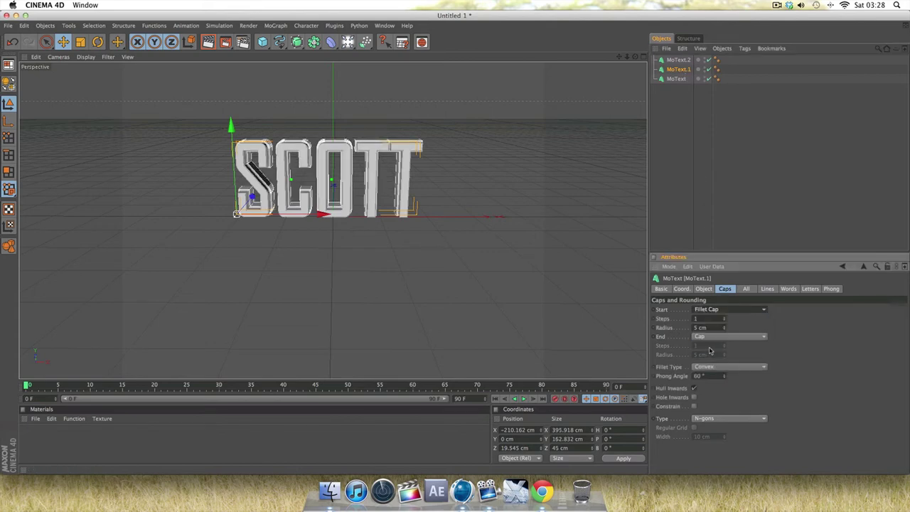
left_click(719, 337)
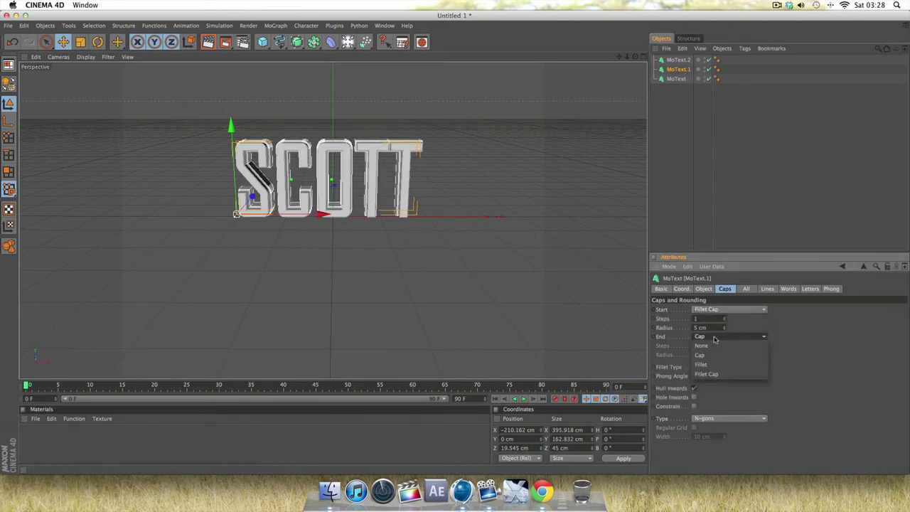
left_click(711, 377)
left_click_drag(724, 328, 725, 351)
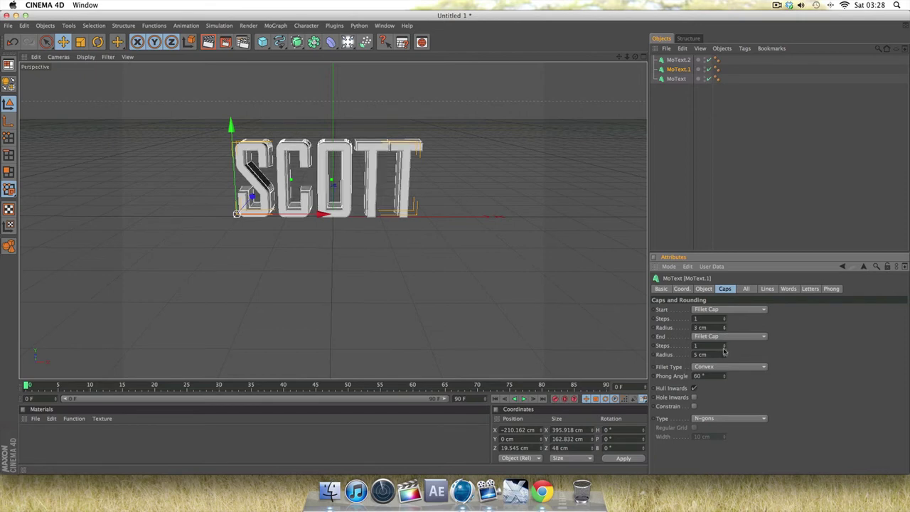
- Set the start and end of the rear text MoText.2 to Fillet Cap, with a 4 cm start radius and a 2 cm end radius
key("Up")
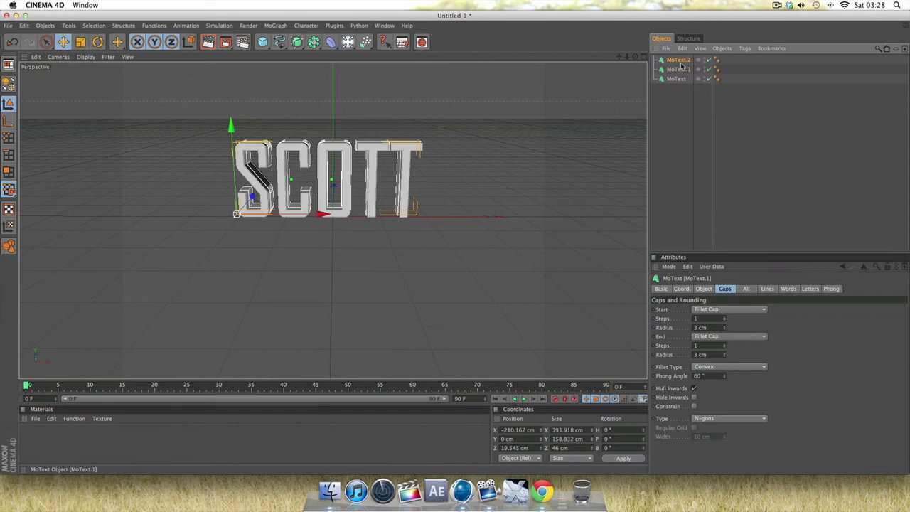
left_click(743, 310)
left_click(719, 348)
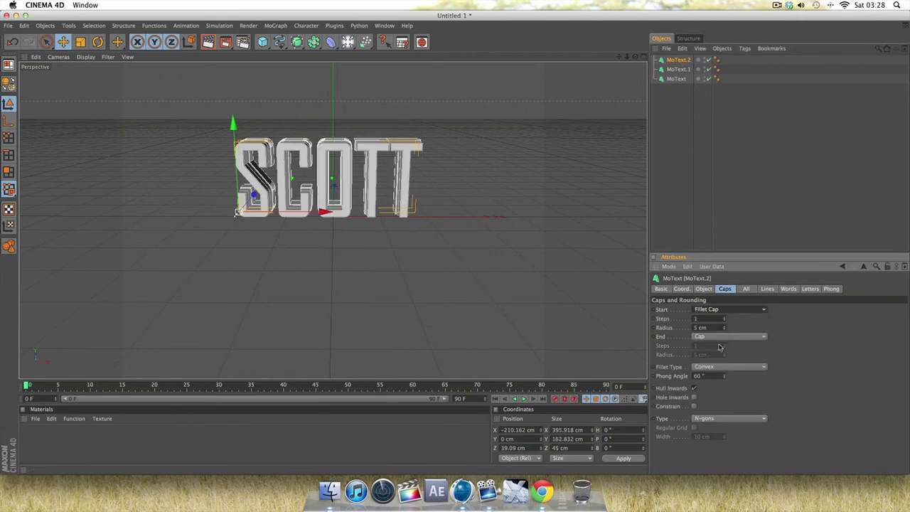
left_click(719, 336)
left_click(715, 374)
left_click(725, 330)
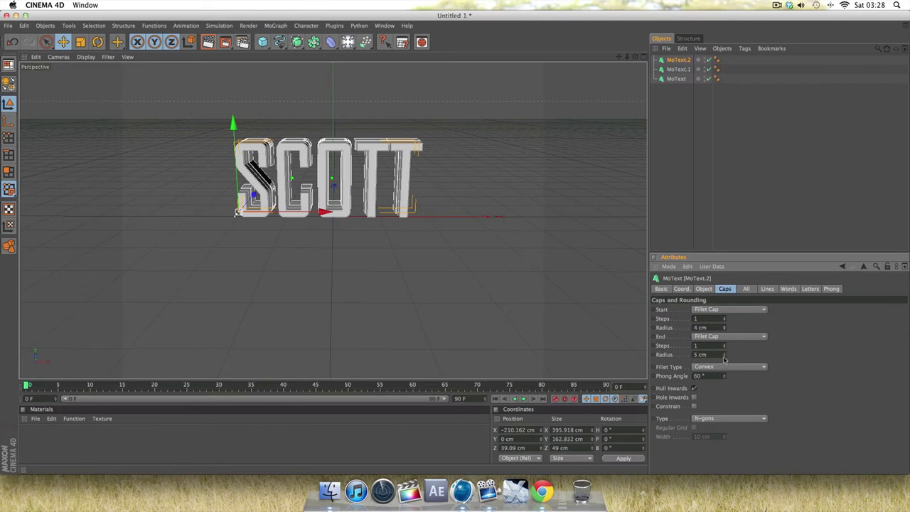
left_click(725, 357)
left_click(724, 357)
left_click(725, 357)
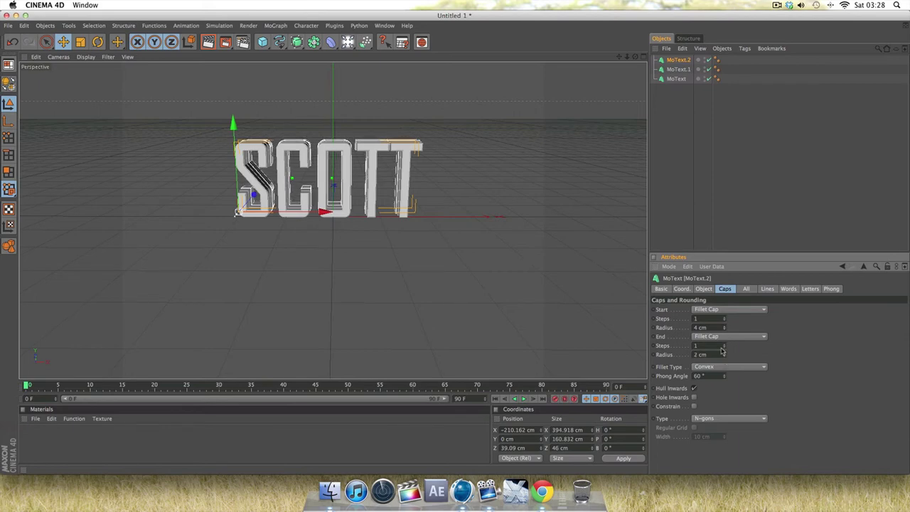
- Deselect the text objects and render the perspective view to check the filleted layers
left_click(693, 97)
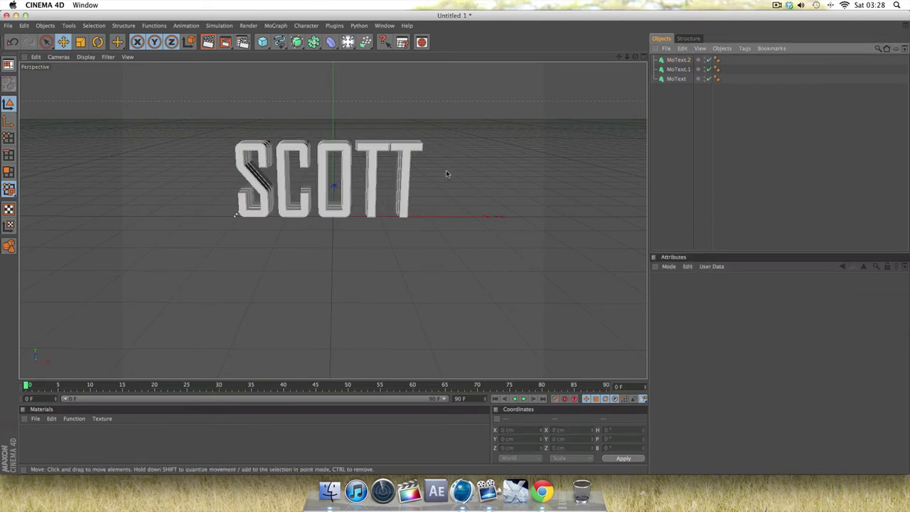
left_click(208, 44)
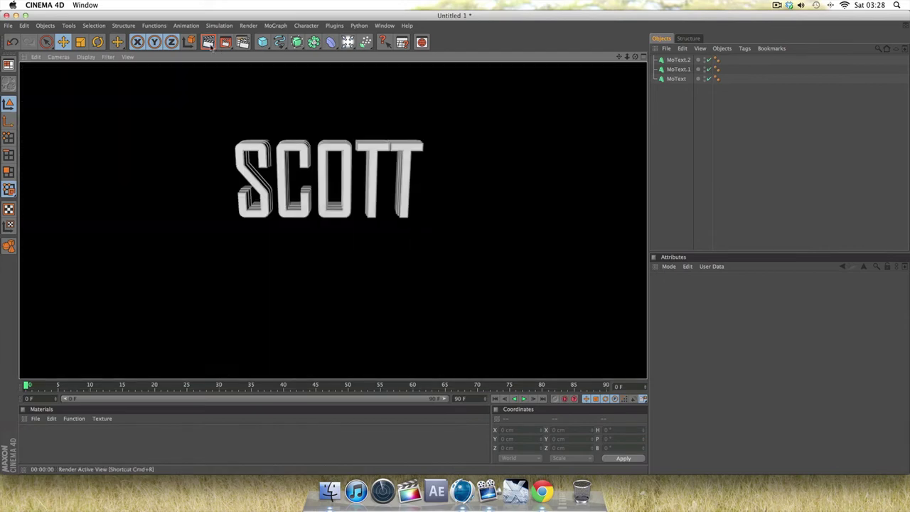
left_click(440, 183)
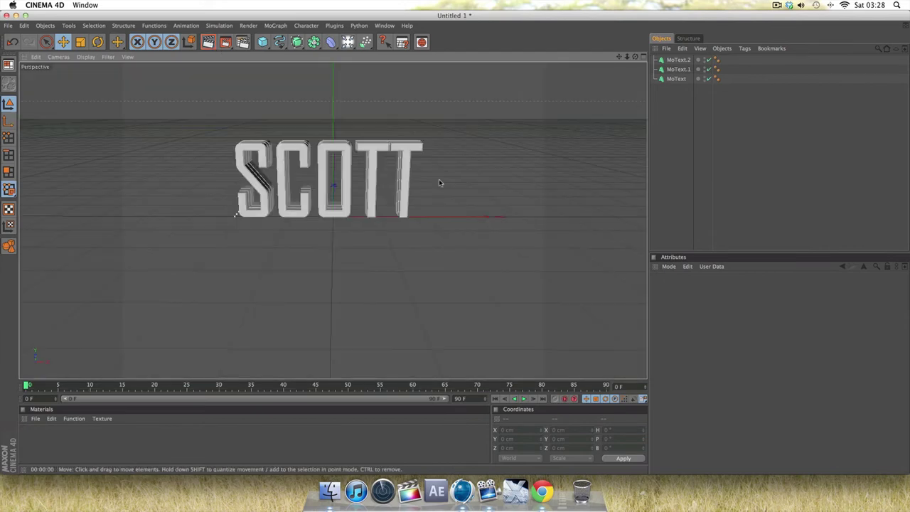
- Create a new material and give its Color channel a Gradient texture of type 2D - Circular
double_click(119, 447)
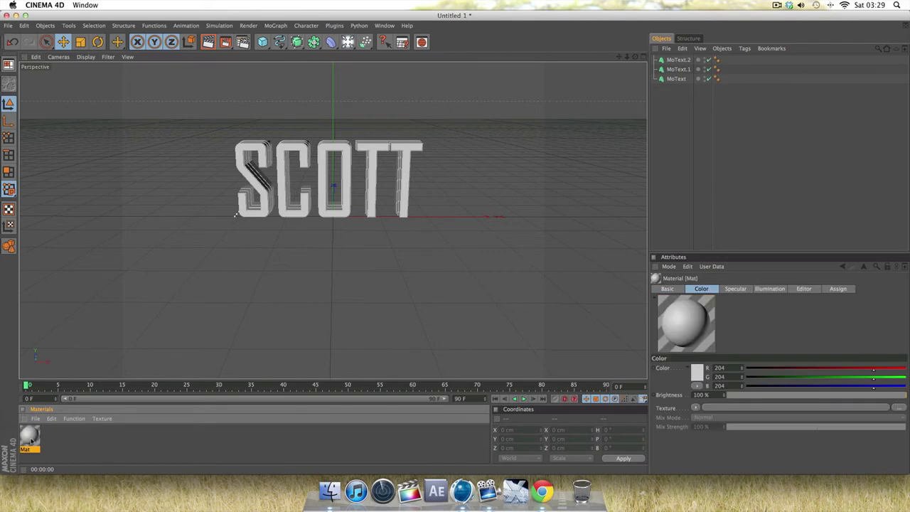
double_click(28, 438)
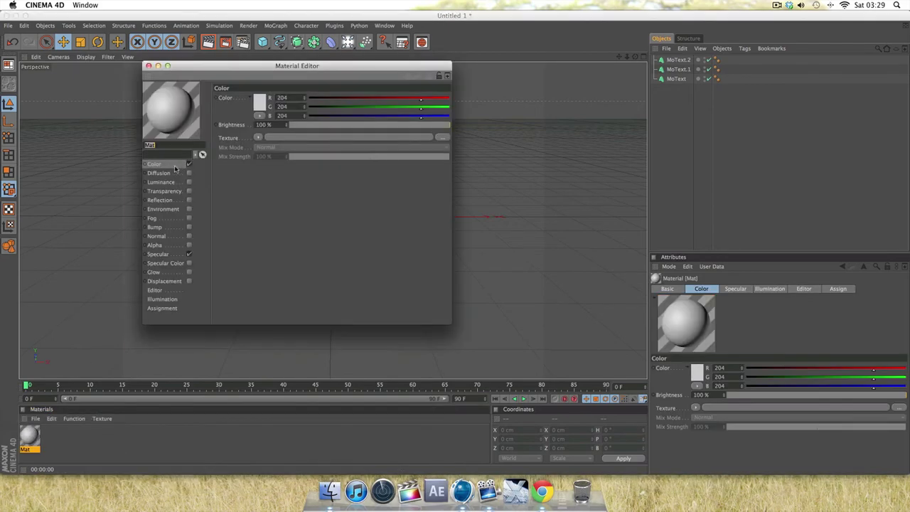
left_click(258, 138)
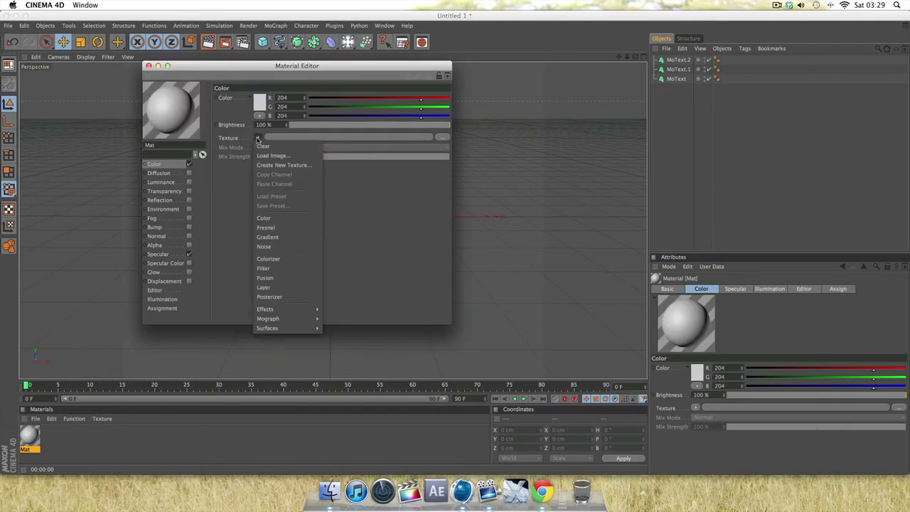
left_click(268, 237)
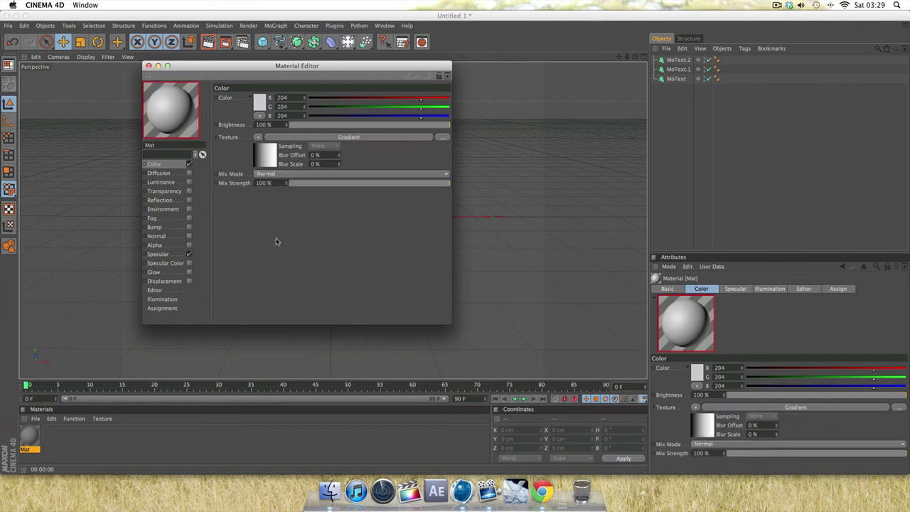
left_click(272, 158)
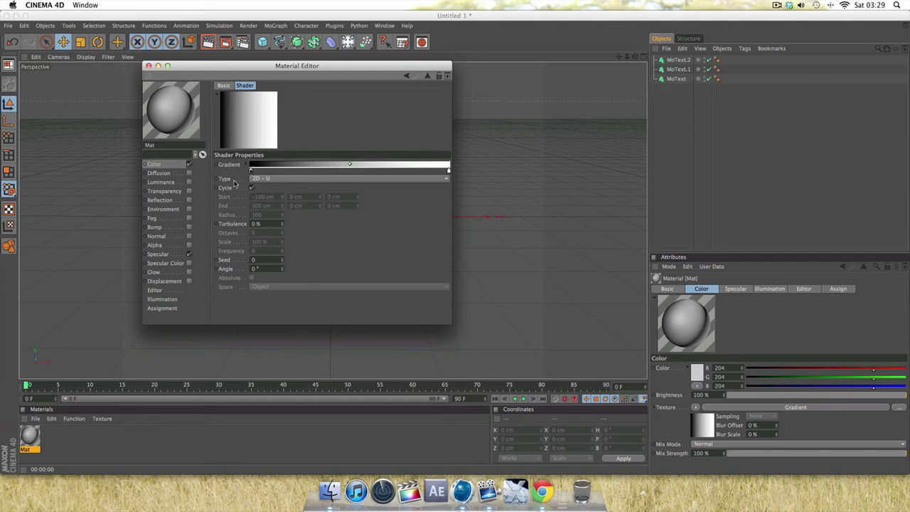
left_click(261, 180)
left_click(277, 227)
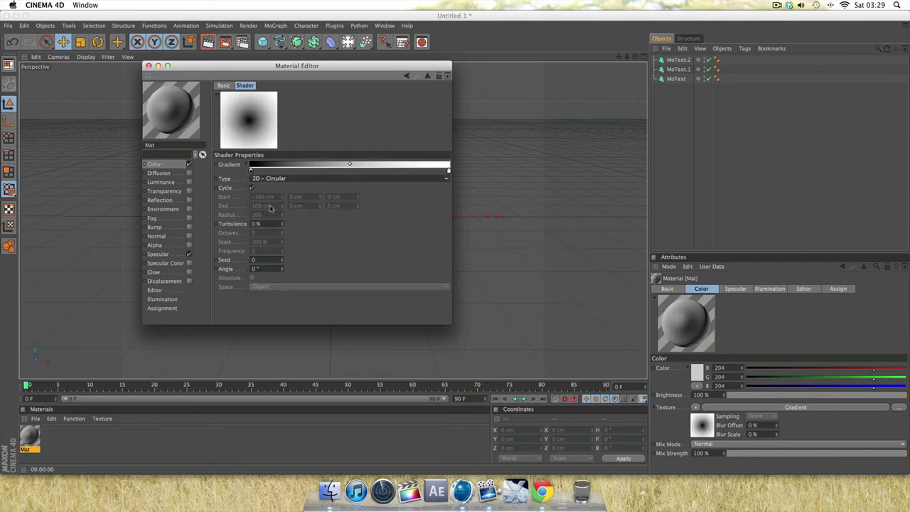
- Change the gradient's black start knot to orange, with saturation and brightness at 100%
double_click(251, 172)
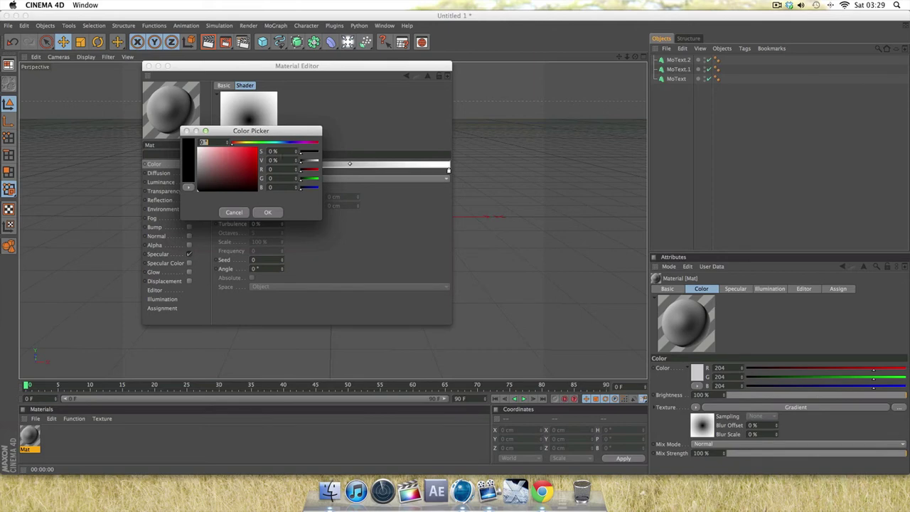
key("Tab")
type("100")
key("Tab")
type("1")
key("Tab")
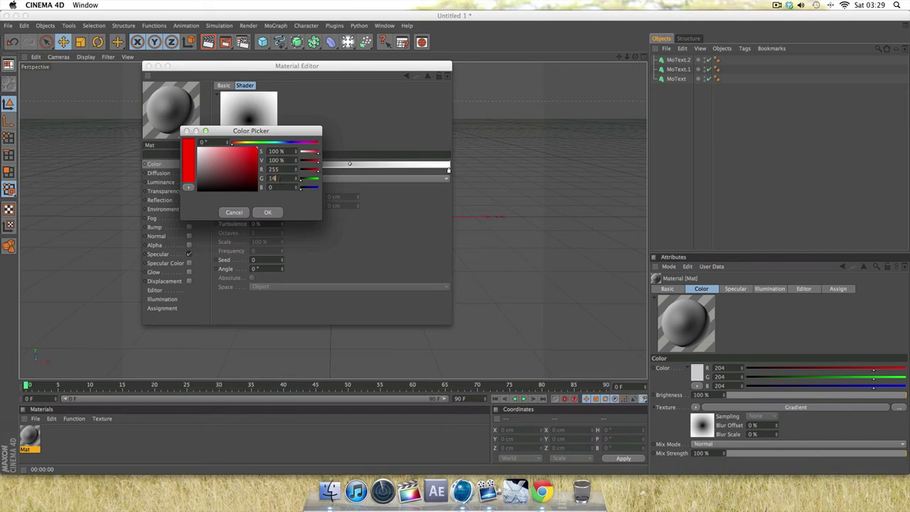
left_click(267, 212)
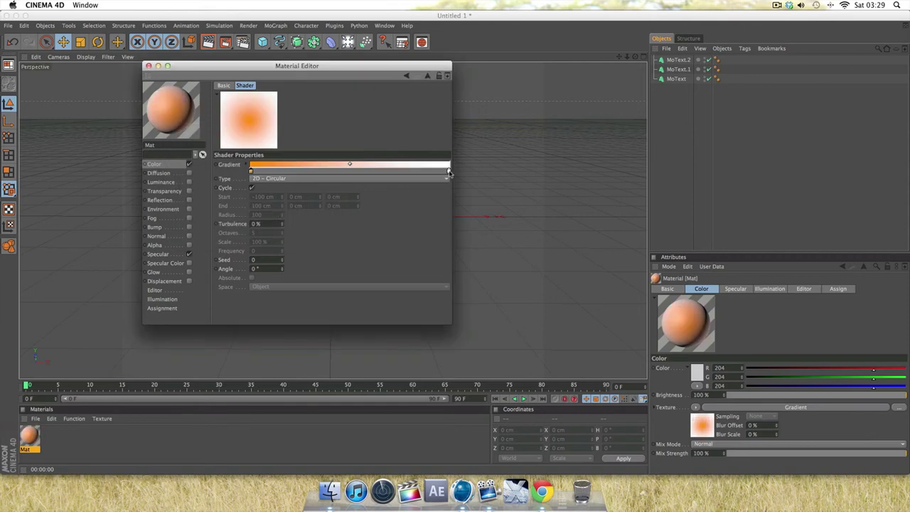
- Change the gradient's white end knot to orange, with 100% saturation and a green value of 165
double_click(449, 172)
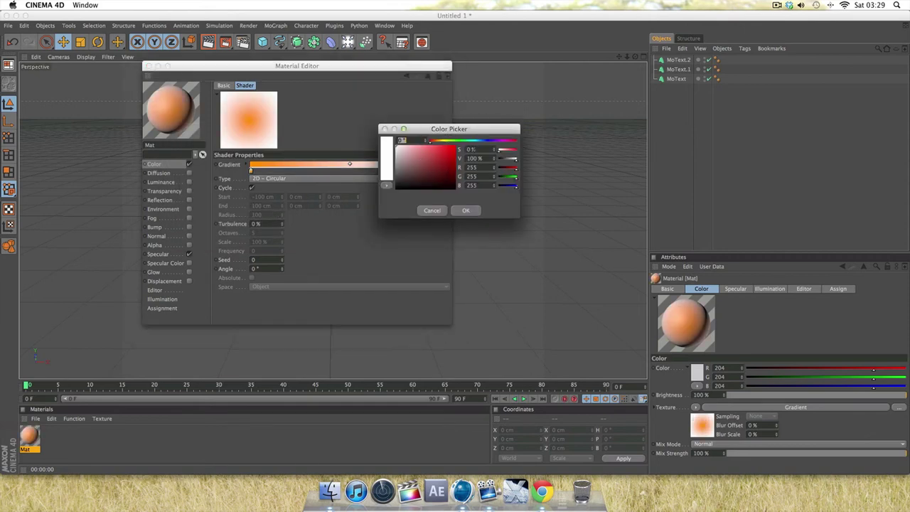
left_click(470, 150)
type("100")
key("Return")
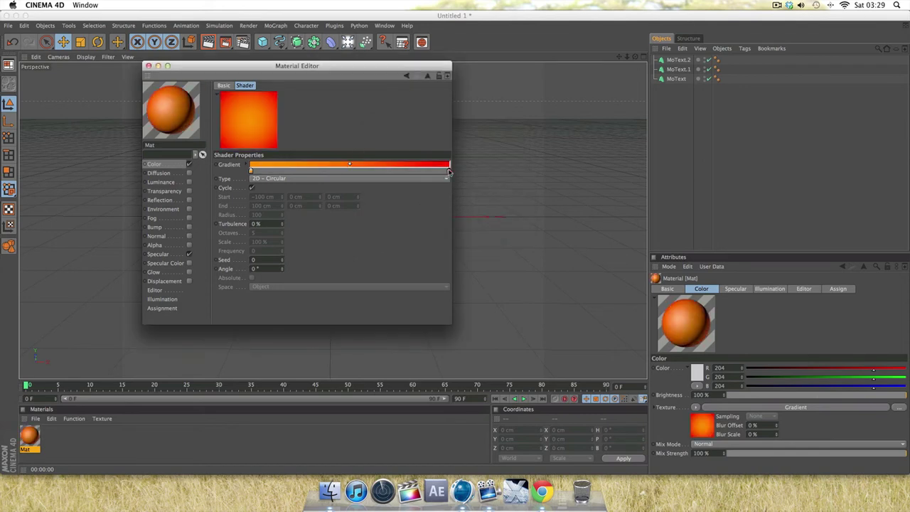
double_click(448, 172)
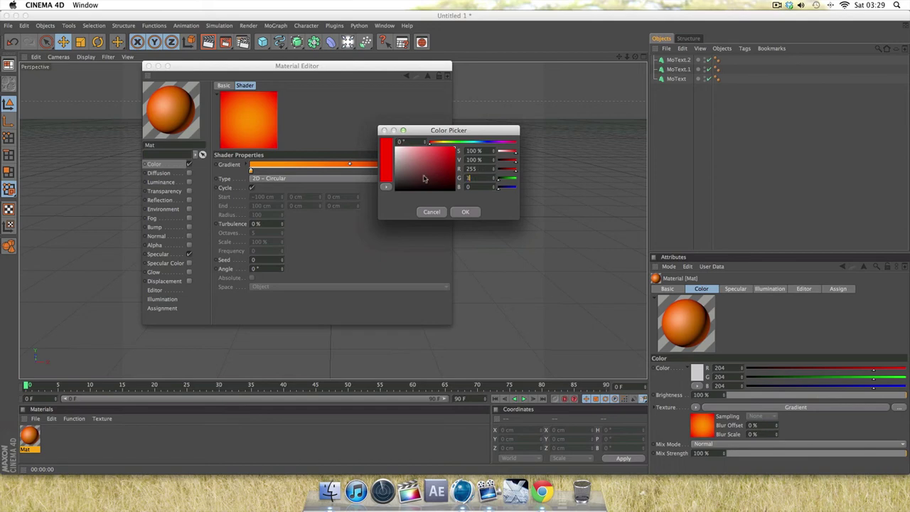
type("165")
left_click(466, 212)
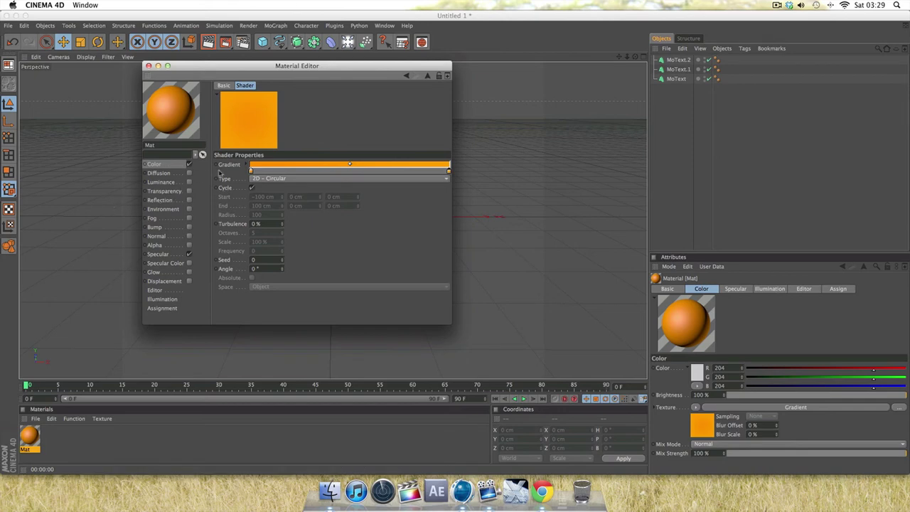
- Copy the orange gradient from the Color channel, enable Luminance, and paste it there as the texture
left_click(162, 165)
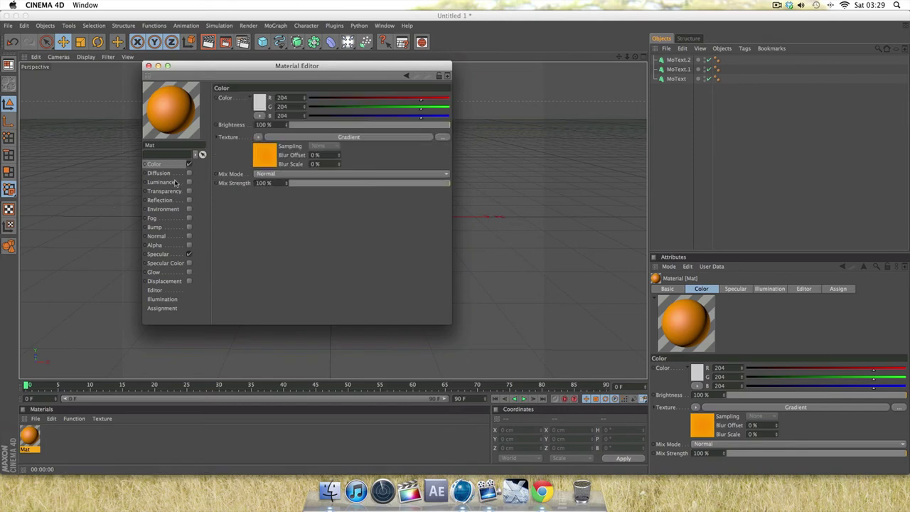
left_click(258, 137)
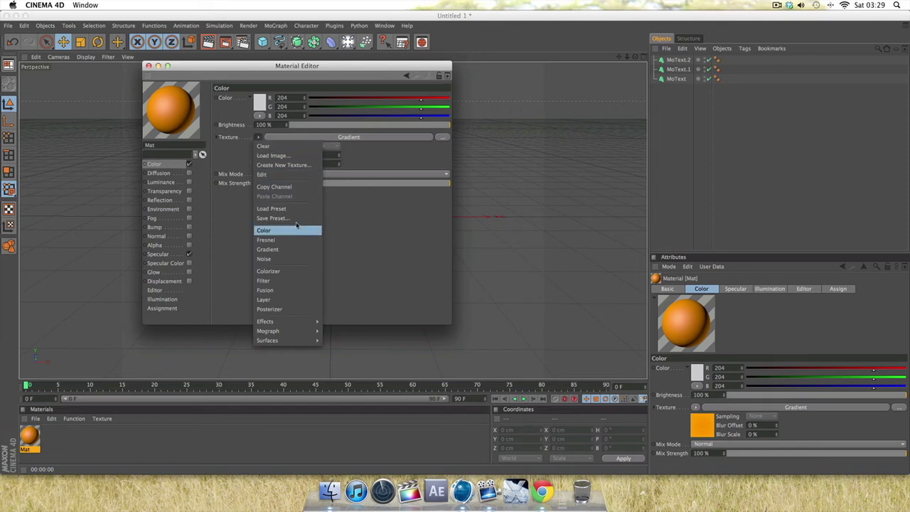
left_click(288, 187)
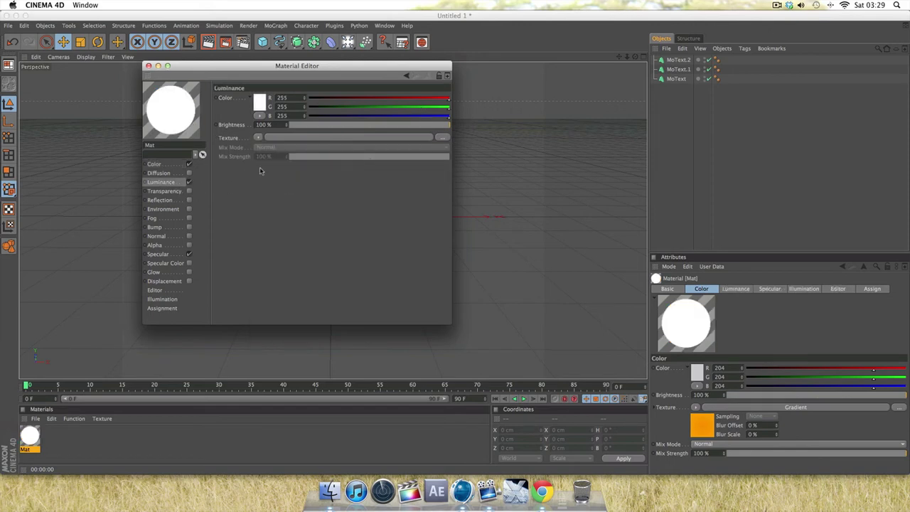
left_click(258, 138)
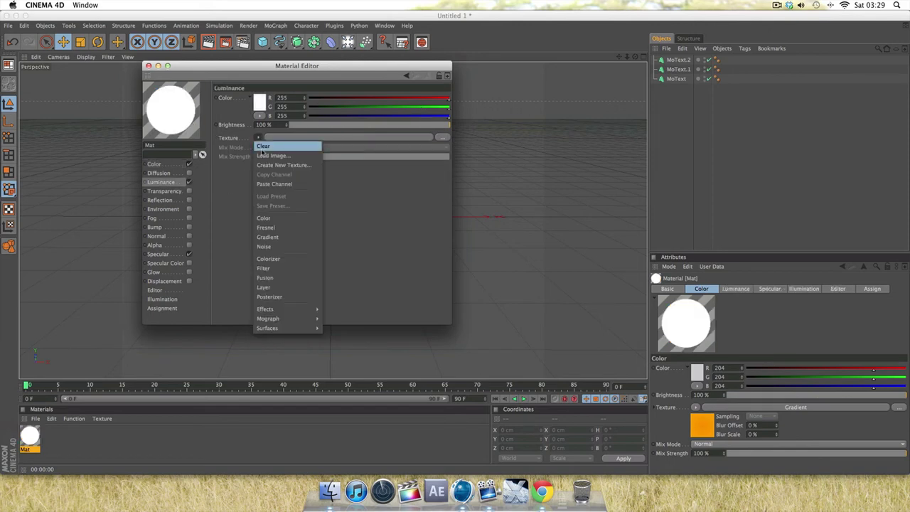
left_click(278, 186)
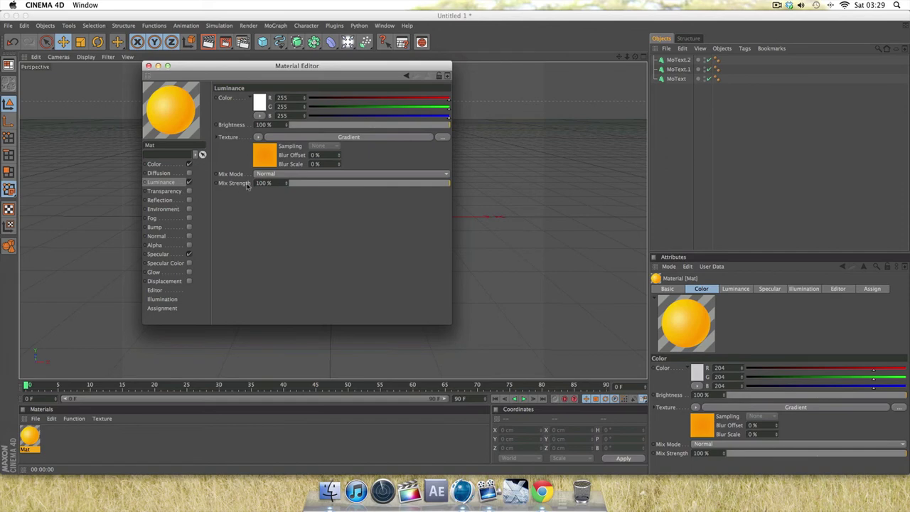
- Enable the material's Reflection with a Fresnel texture, 6% brightness and 29% mix strength
left_click(168, 201)
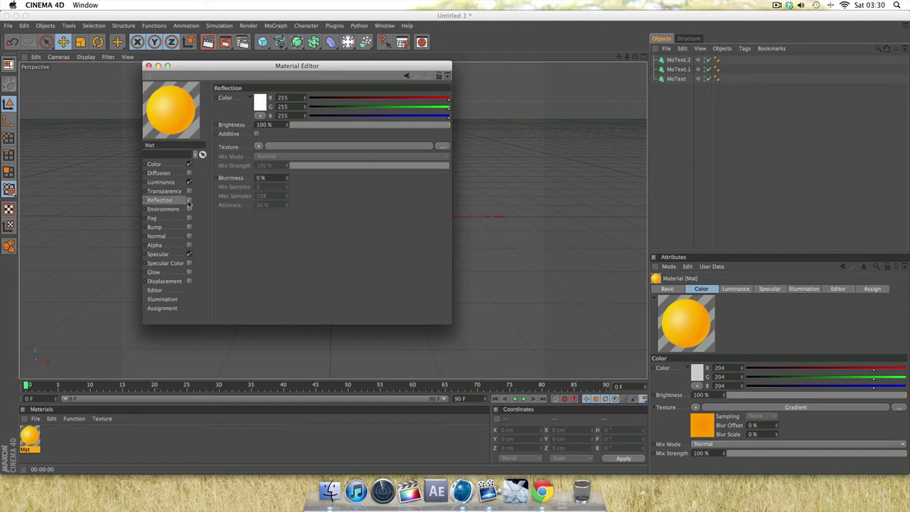
left_click(188, 201)
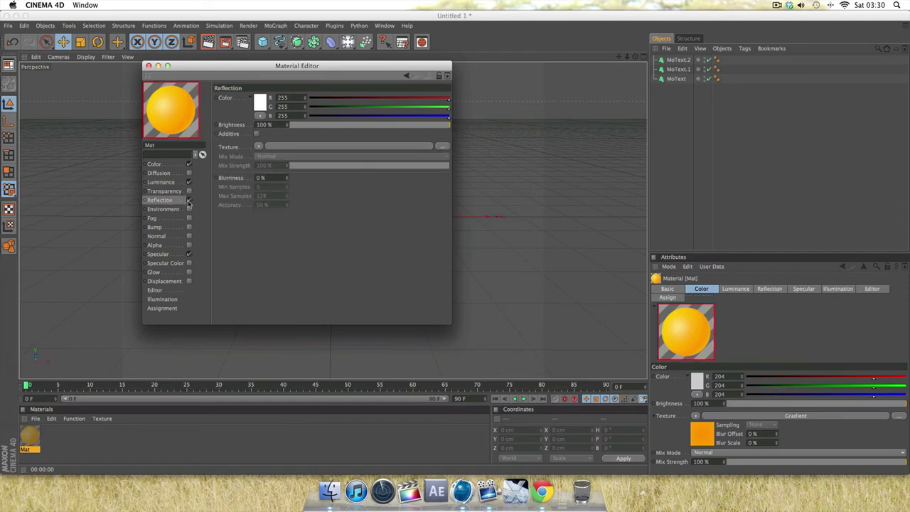
left_click(261, 147)
left_click(274, 237)
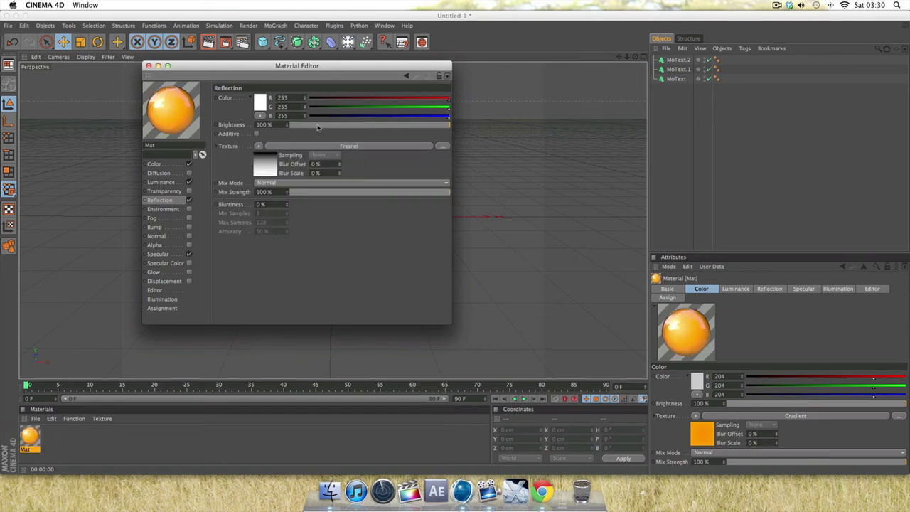
left_click_drag(318, 128, 298, 128)
left_click(337, 192)
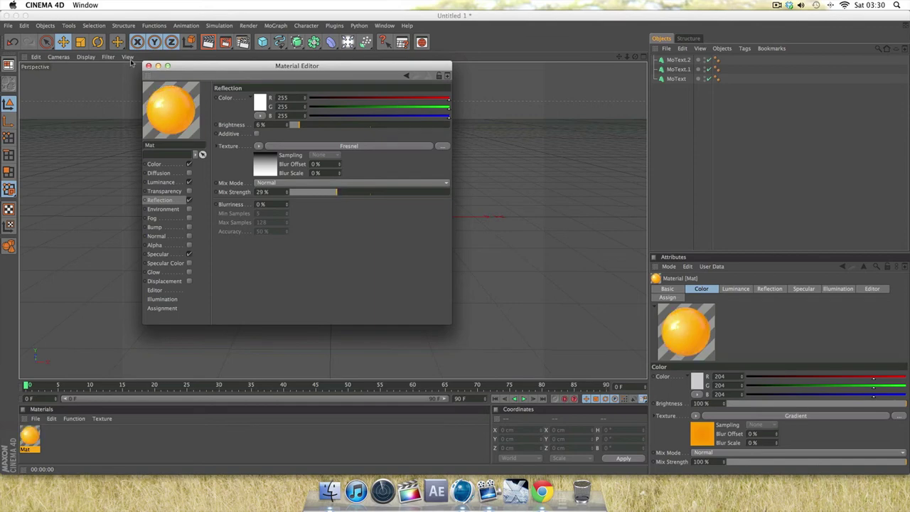
- Apply the orange material to the middle text MoText.1 and render the view to check it
left_click(148, 65)
left_click_drag(34, 449, 677, 73)
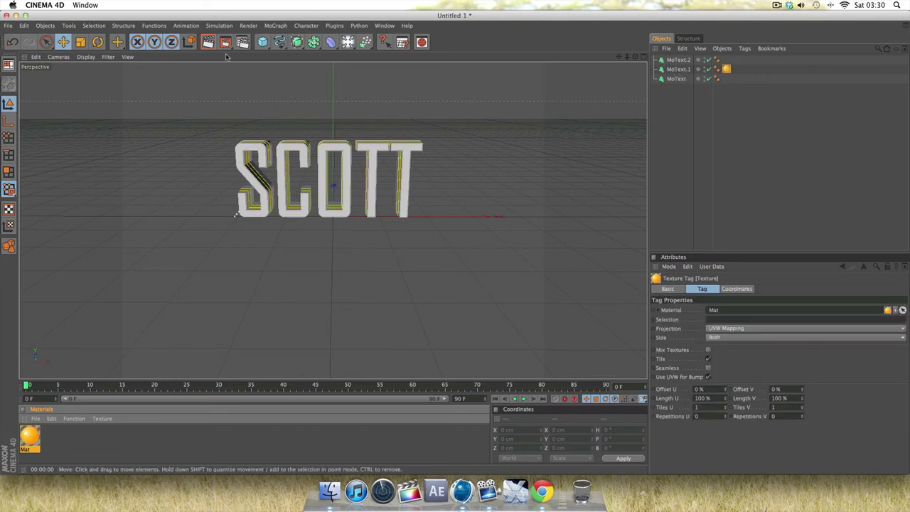
left_click(208, 42)
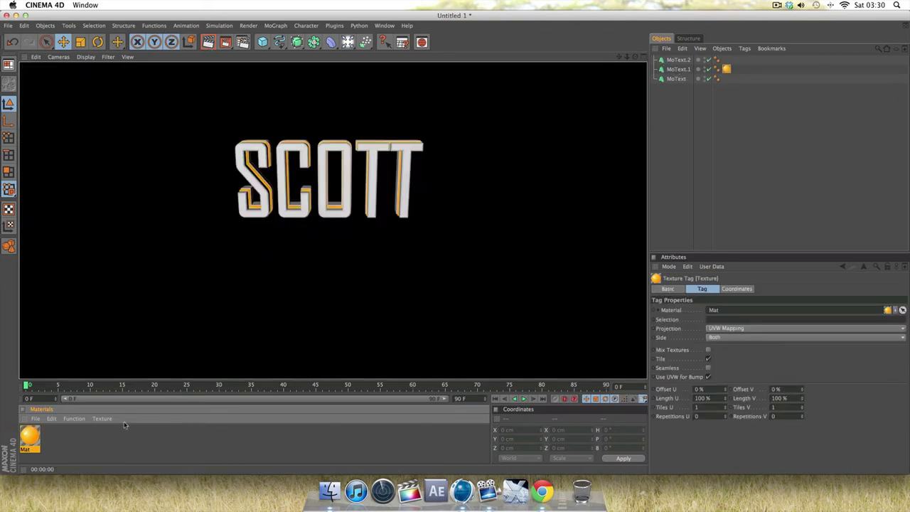
- Create a second material, give its Color channel a Gradient texture, and open that gradient's shader settings
double_click(108, 436)
double_click(28, 438)
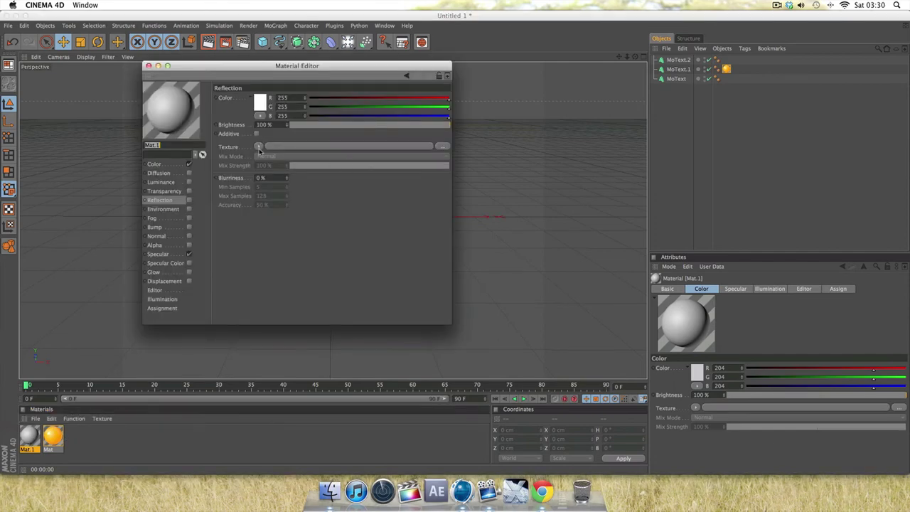
left_click(172, 165)
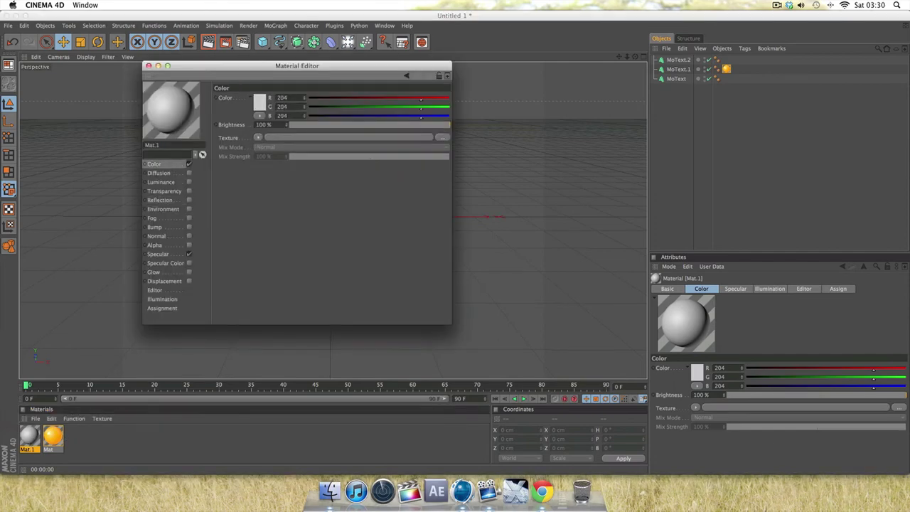
left_click(257, 138)
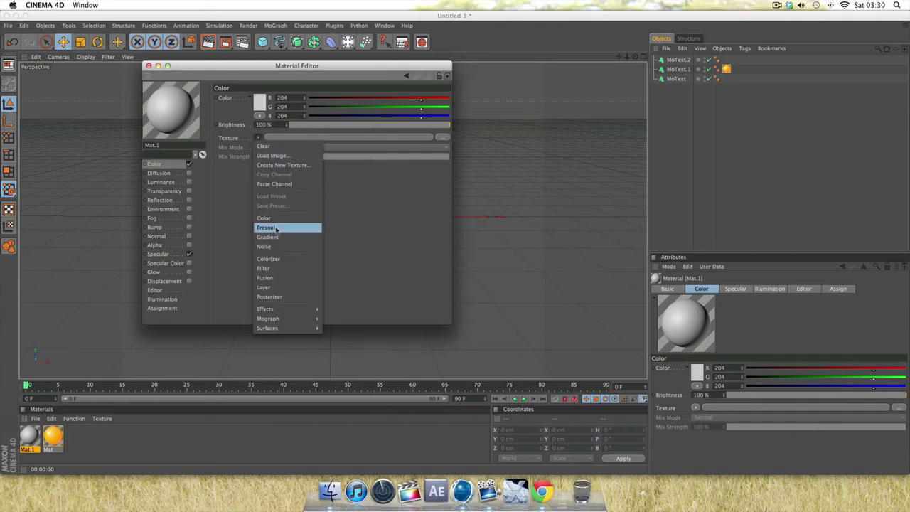
left_click(267, 237)
left_click(282, 140)
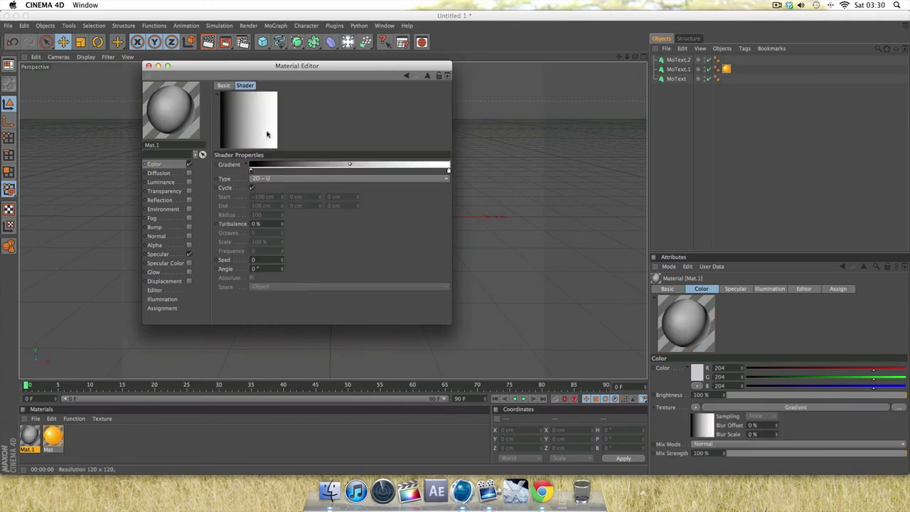
- Recolor the gradient's black and white ends to greys, the lighter end at about 40% value, and set its type to 2D - Circular
double_click(251, 170)
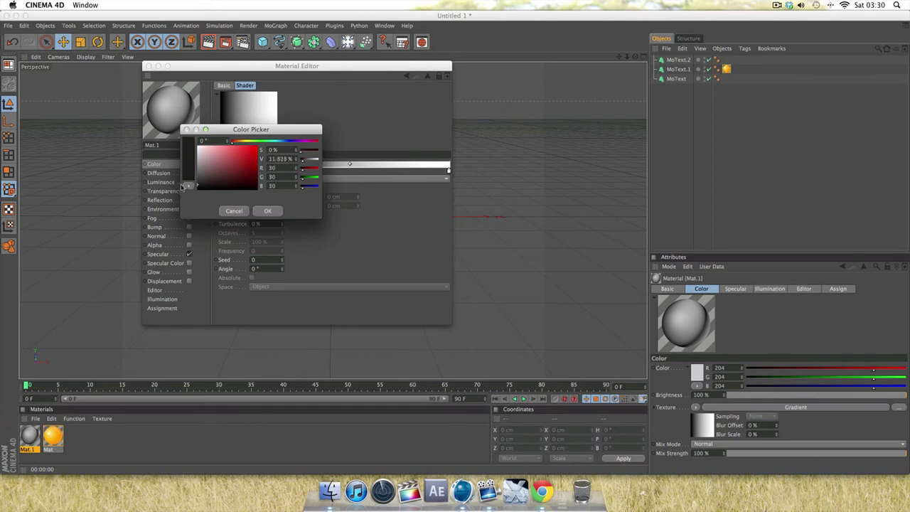
left_click_drag(184, 187, 181, 169)
left_click(267, 210)
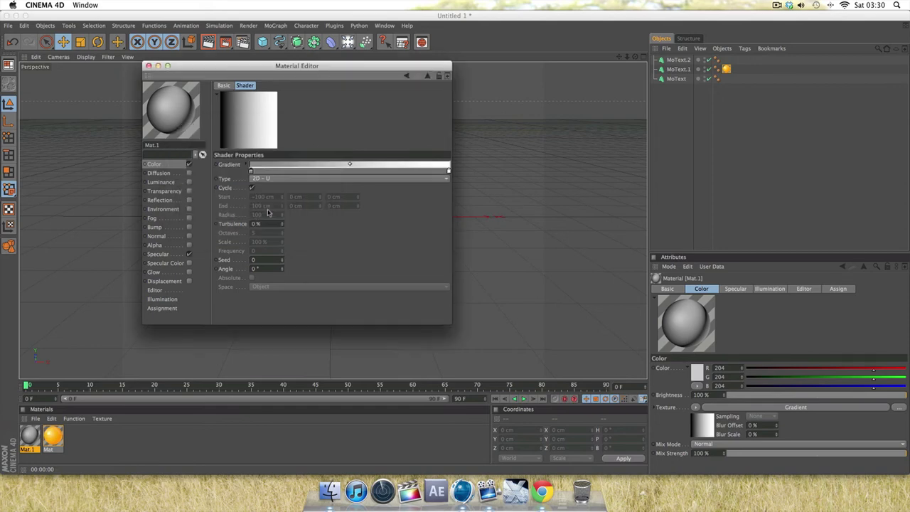
double_click(447, 170)
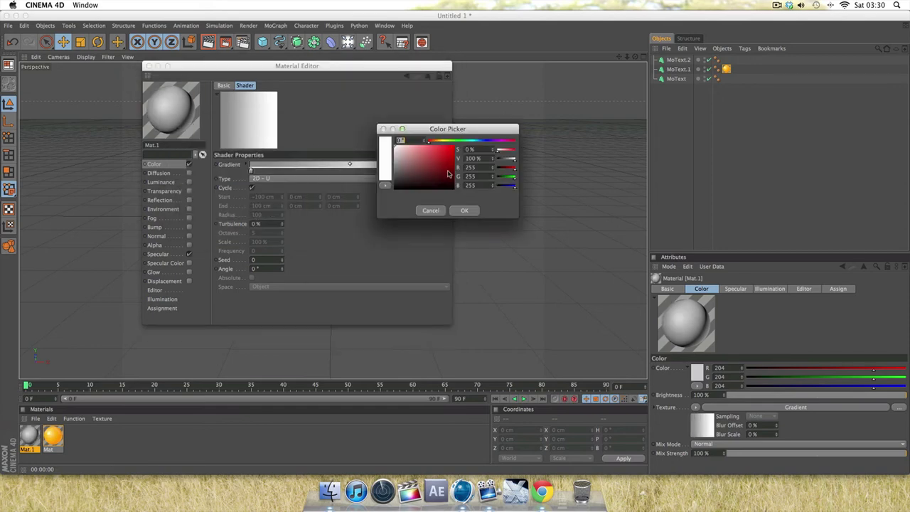
left_click_drag(403, 165, 390, 172)
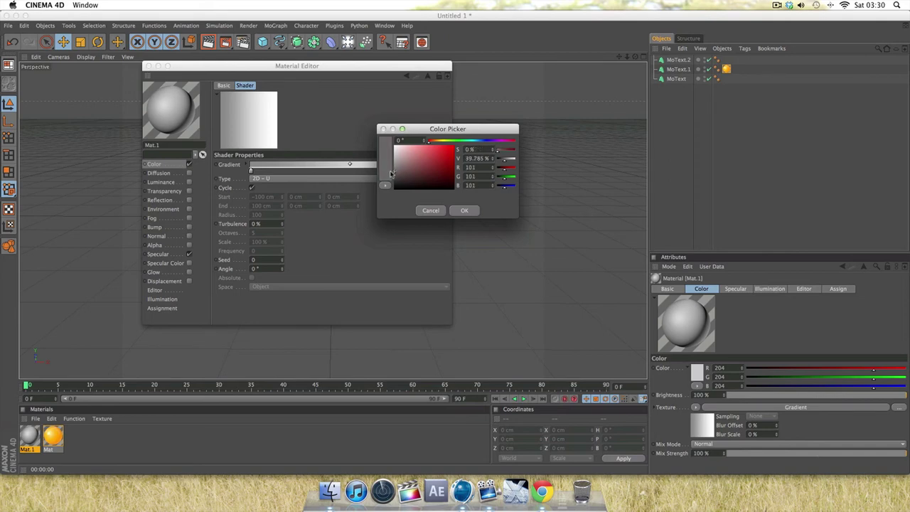
left_click(467, 210)
left_click(295, 178)
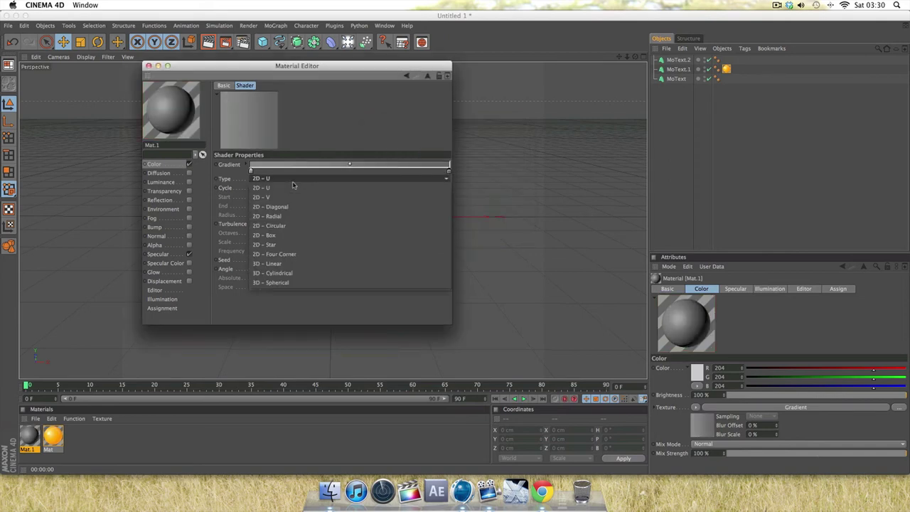
left_click(278, 225)
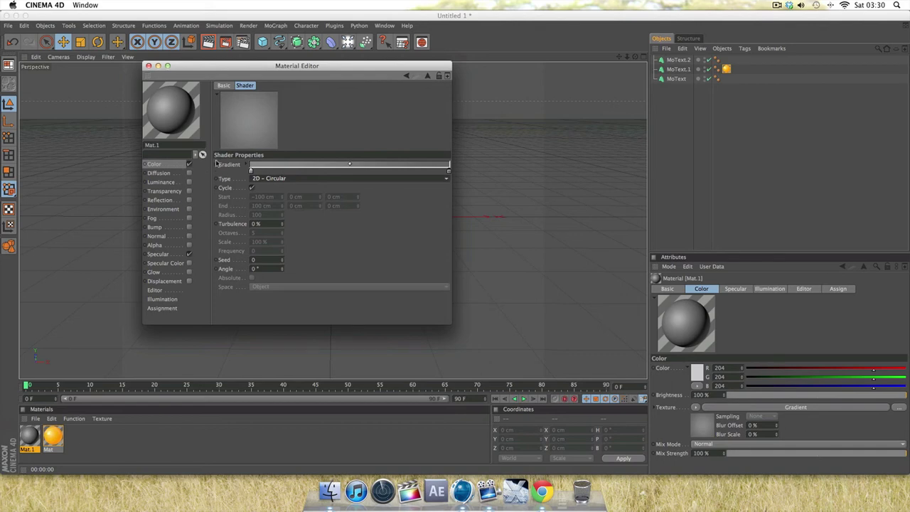
- Copy the grey gradient from the Color channel, enable Luminance, and paste it there as the texture
left_click(170, 166)
left_click(260, 137)
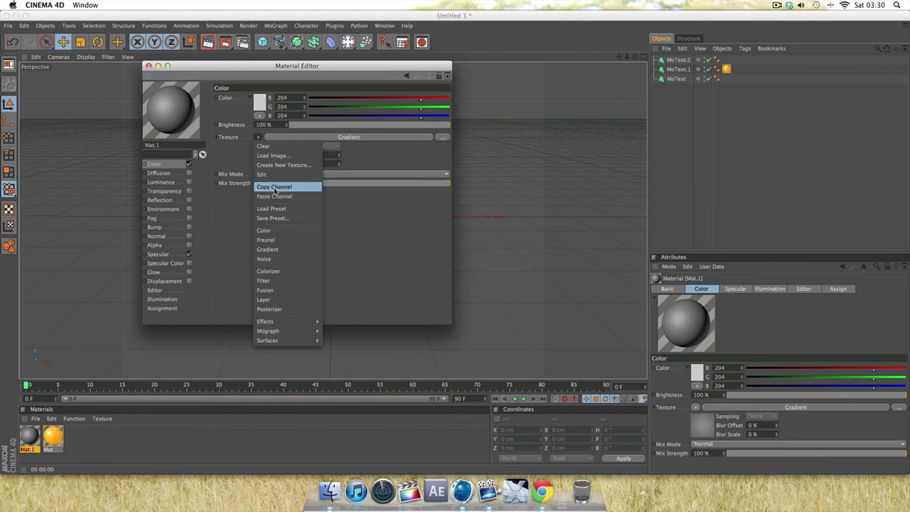
left_click(265, 195)
left_click(185, 184)
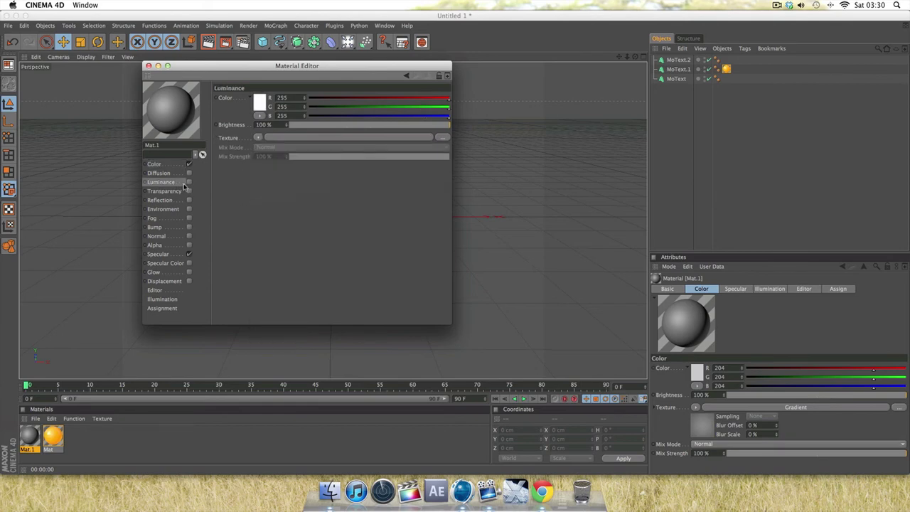
left_click(258, 137)
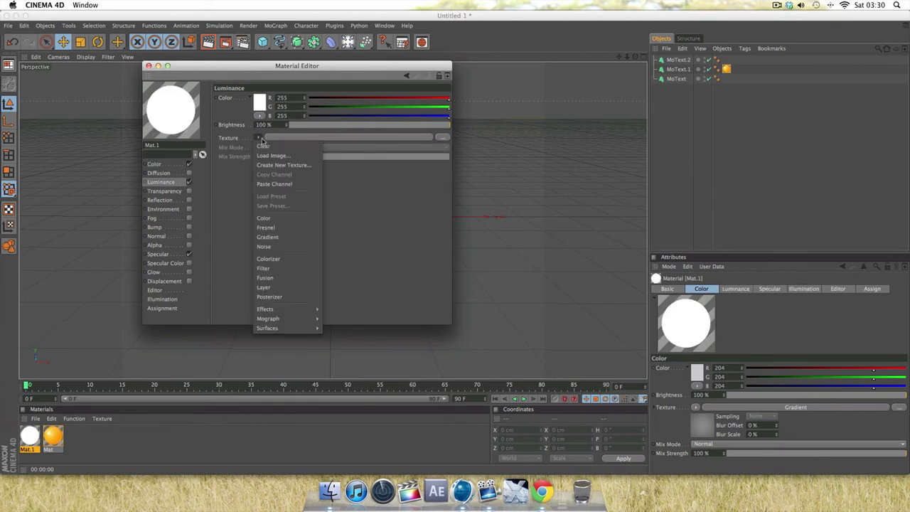
left_click(278, 186)
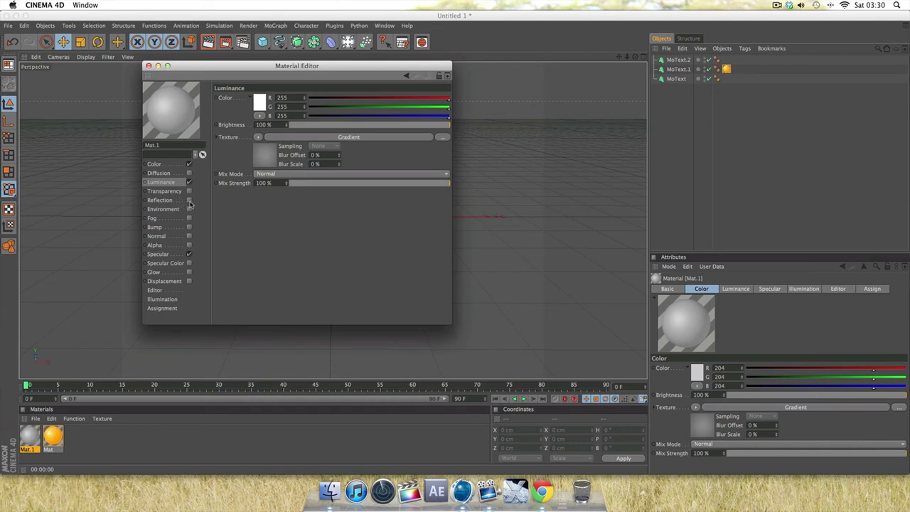
- Enable the grey material's Reflection with a Fresnel texture, 6% brightness and 29% mix strength
left_click(189, 201)
left_click(259, 146)
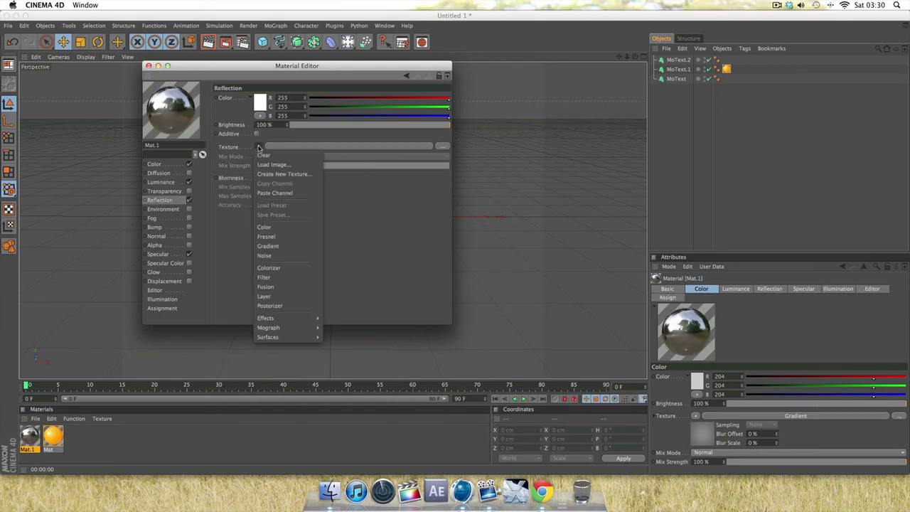
left_click(264, 236)
left_click_drag(304, 125, 303, 136)
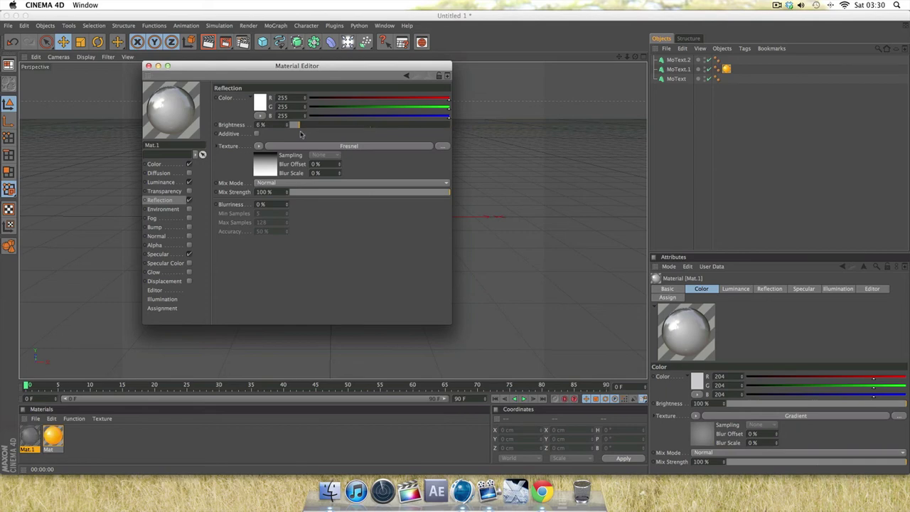
left_click(330, 195)
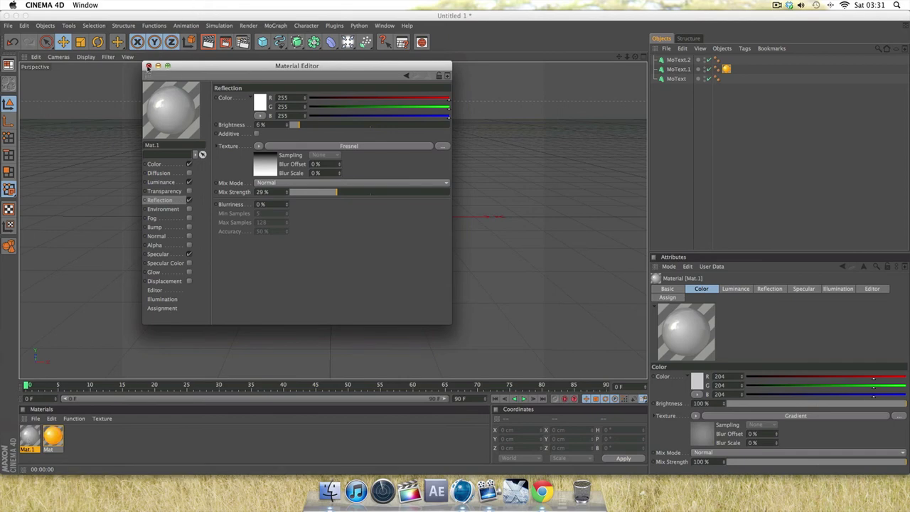
left_click(148, 65)
- Apply the grey material to MoText and MoText.2 and render the view to check it
left_click_drag(30, 440, 676, 80)
left_click_drag(29, 438, 679, 60)
left_click(208, 42)
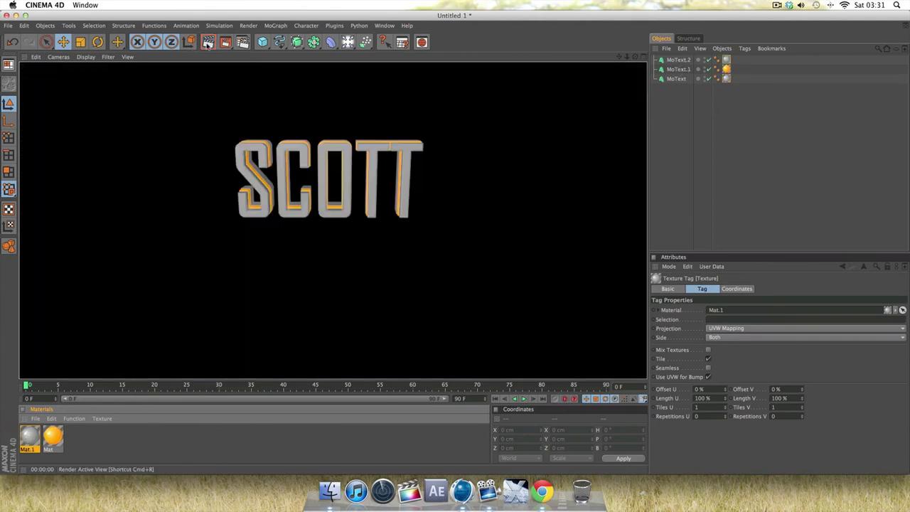
left_click(240, 76)
- Set the render output size to 1280 x 720 pixels
left_click(242, 44)
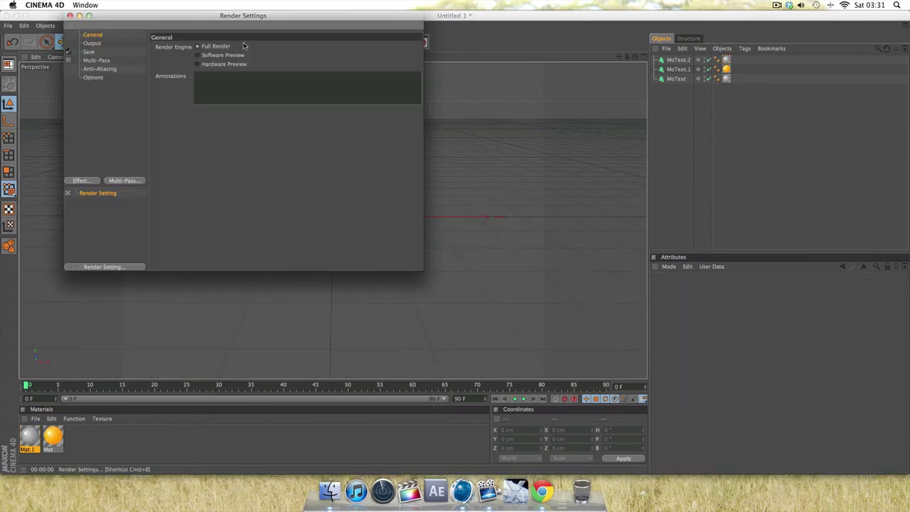
left_click(107, 44)
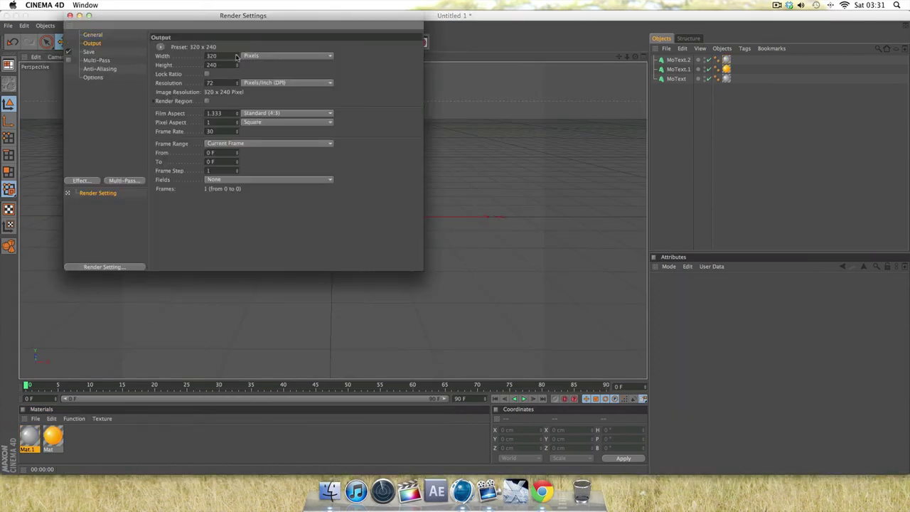
left_click(211, 56)
type("1280")
key("Tab")
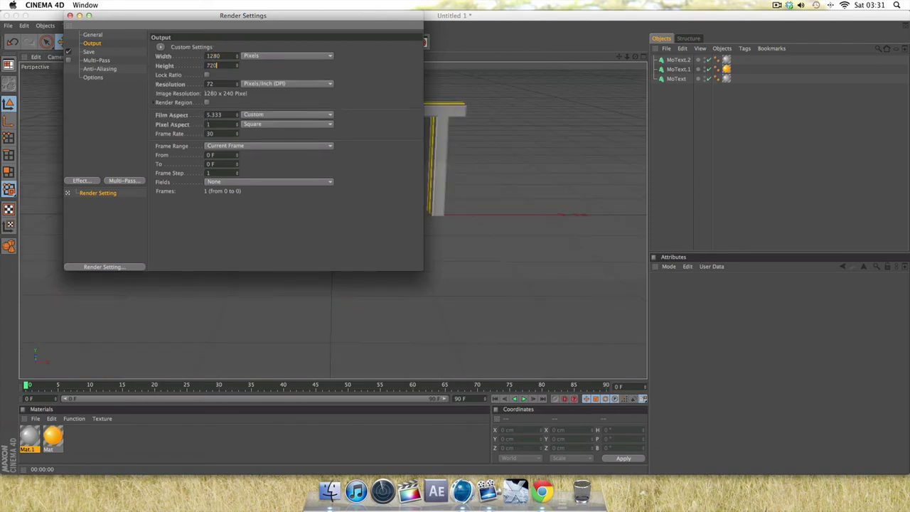
key("Return")
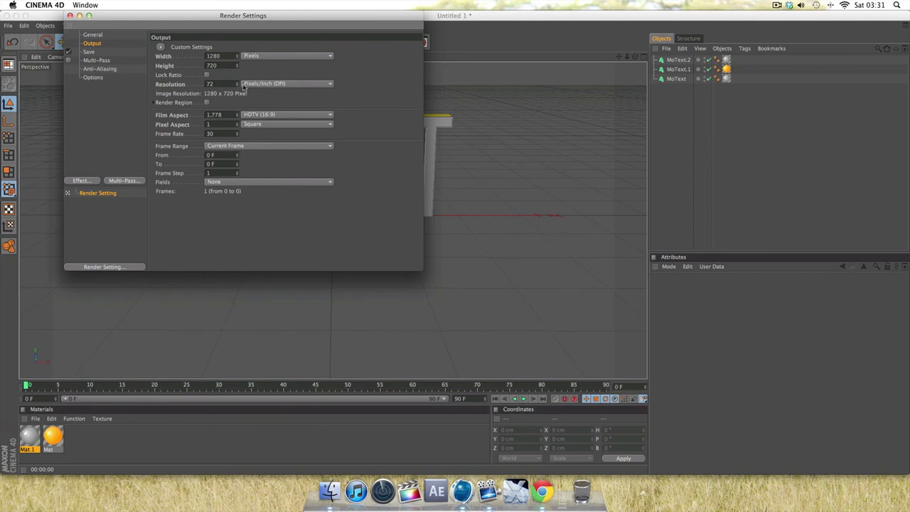
- Set the render to save as wfef on the Desktop, with an alpha channel, in QuickTime: Portable Network Graphics image format
left_click(89, 51)
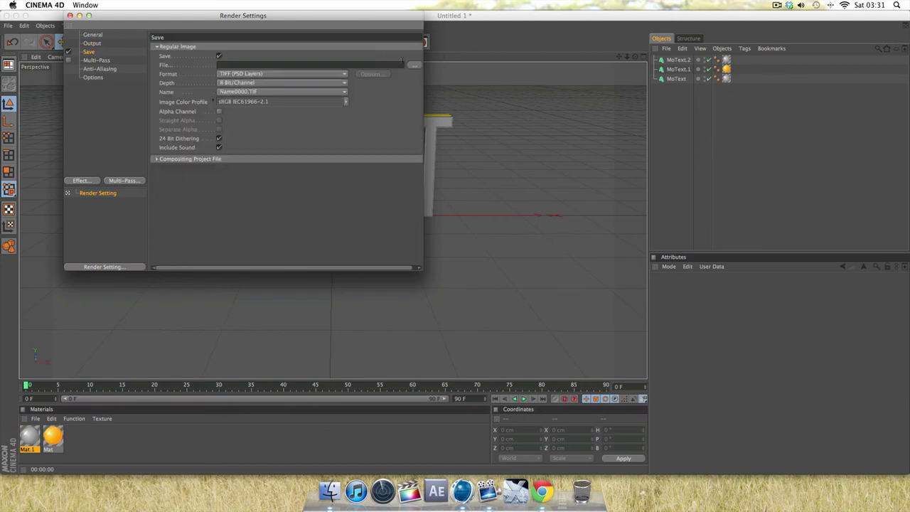
left_click(414, 65)
type("wfe")
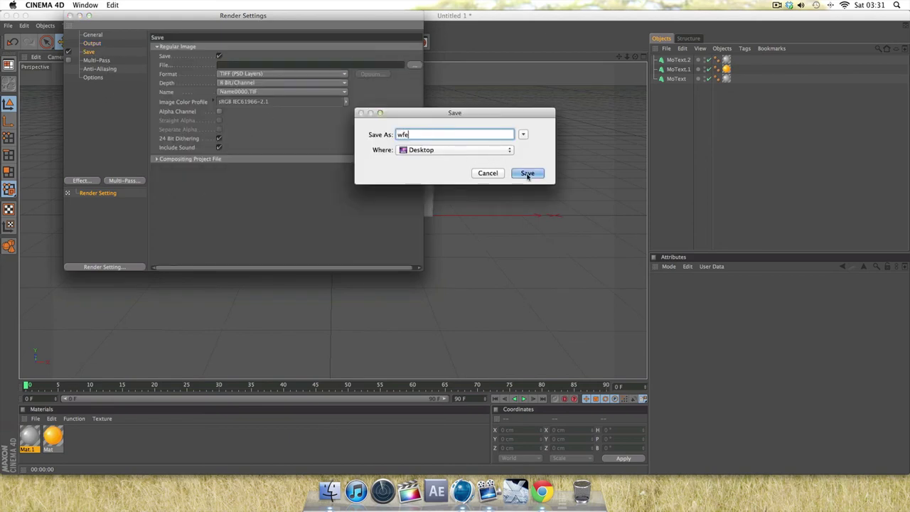
type("f")
left_click(527, 174)
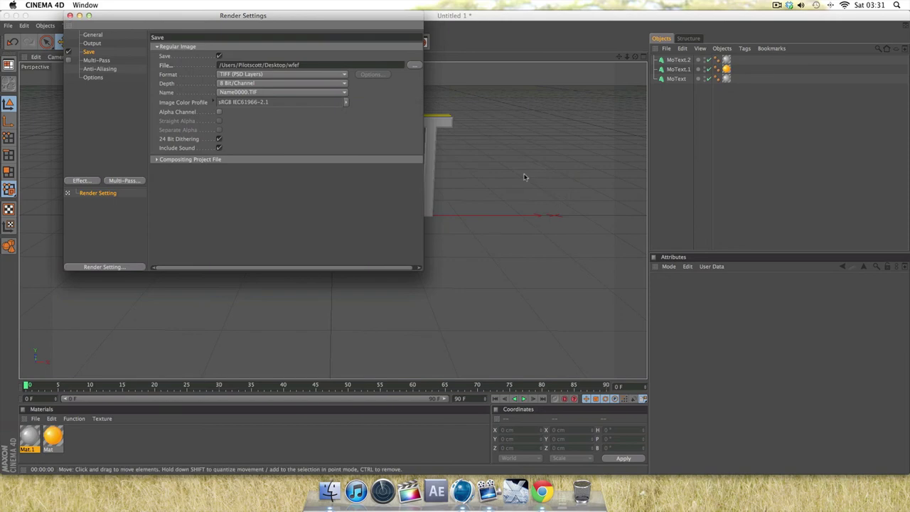
left_click(219, 112)
left_click(249, 74)
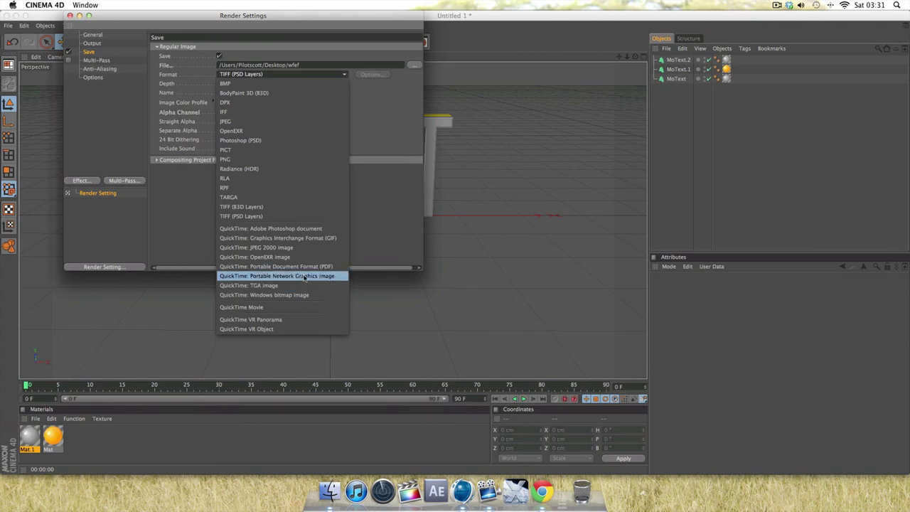
left_click(264, 277)
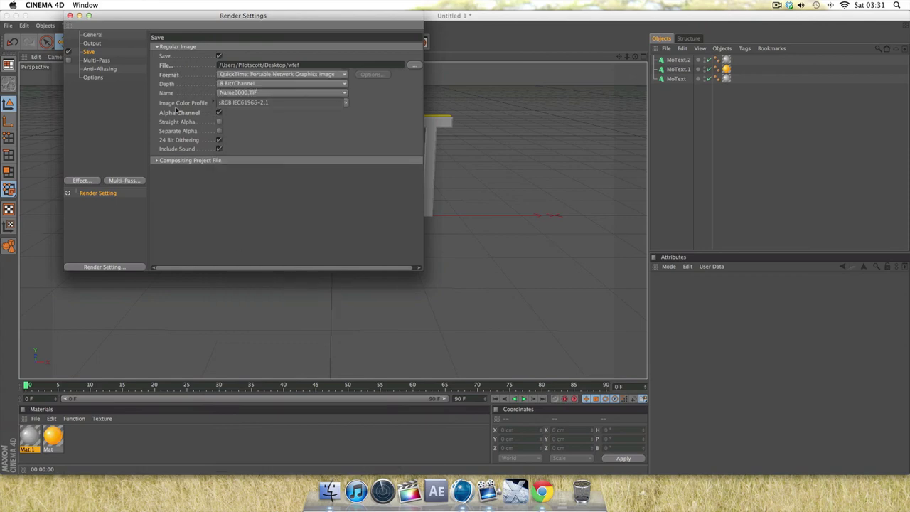
- Set the render's anti-aliasing to Best
left_click(94, 61)
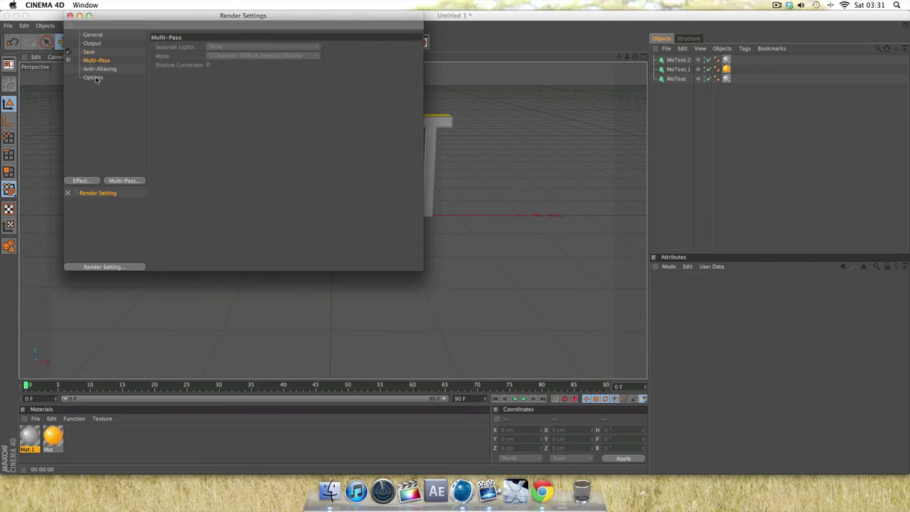
left_click(100, 69)
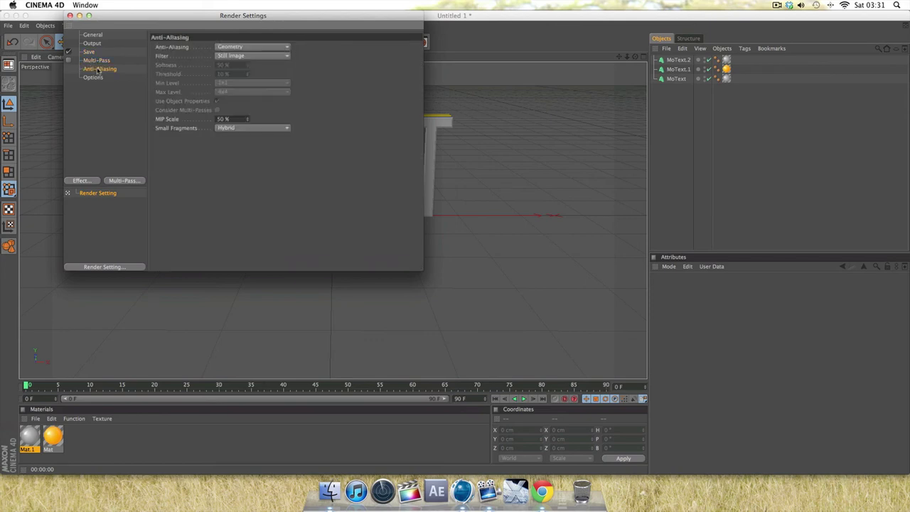
left_click(260, 49)
left_click(235, 75)
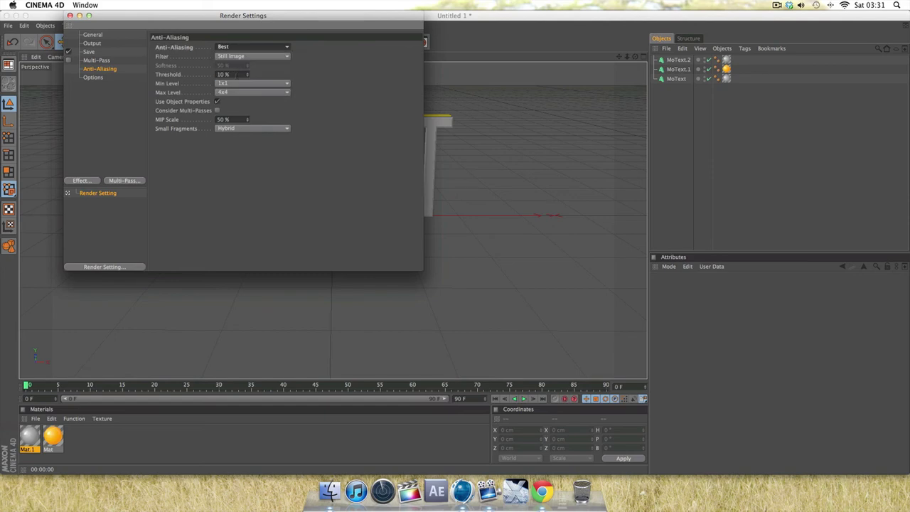
- Add the Ambient Occlusion and Global Illumination effects to the render settings
left_click(92, 77)
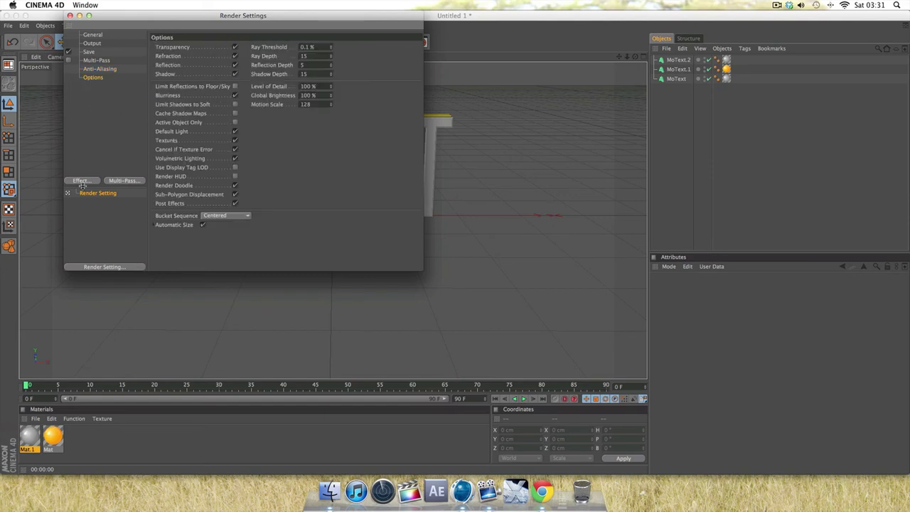
left_click(82, 180)
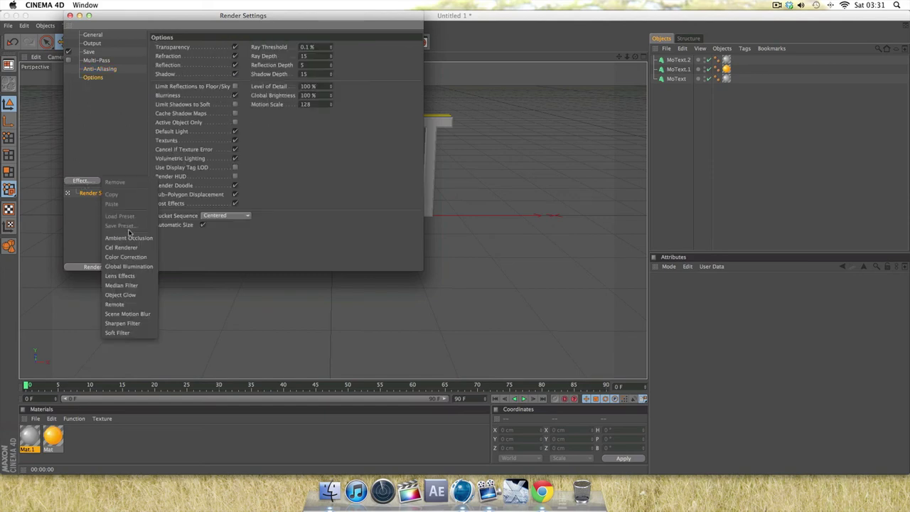
left_click(129, 237)
left_click(83, 181)
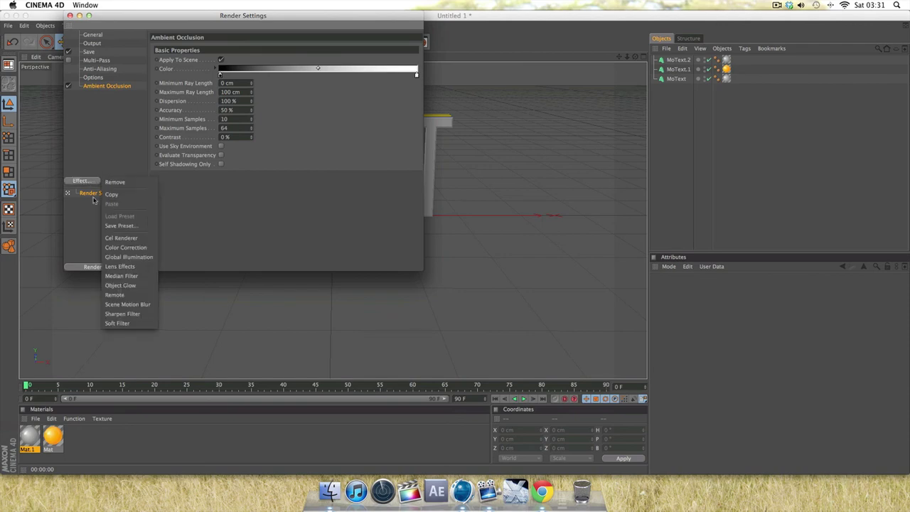
left_click(122, 256)
- Raise the Ambient Occlusion maximum ray length to about 150 cm and adjust its contrast
left_click(108, 86)
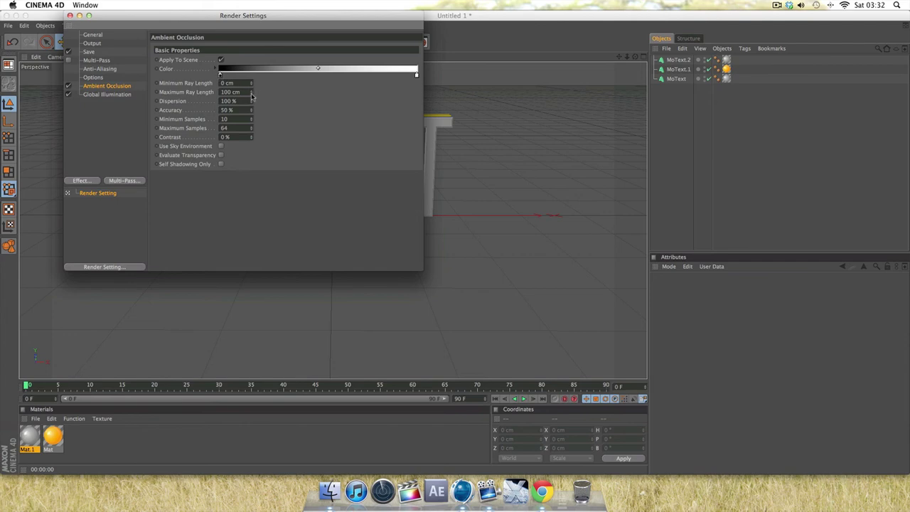
left_click_drag(251, 96, 254, 91)
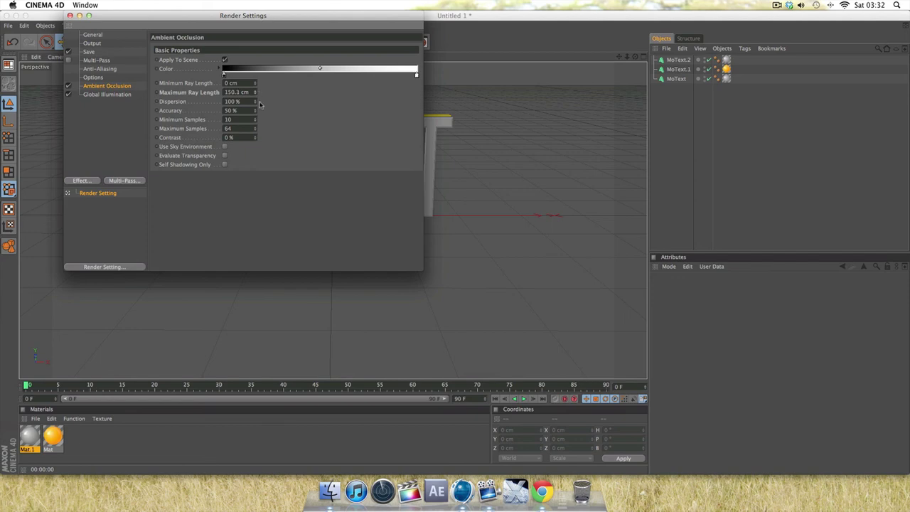
left_click(254, 137)
- Set Global Illumination's irradiance cache to Low stochastic samples and Low record density
left_click(111, 95)
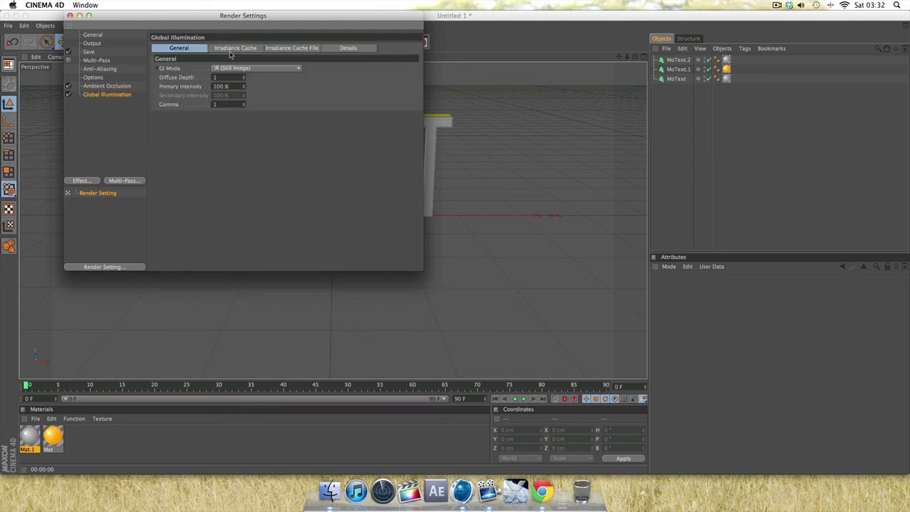
left_click(230, 50)
left_click(256, 68)
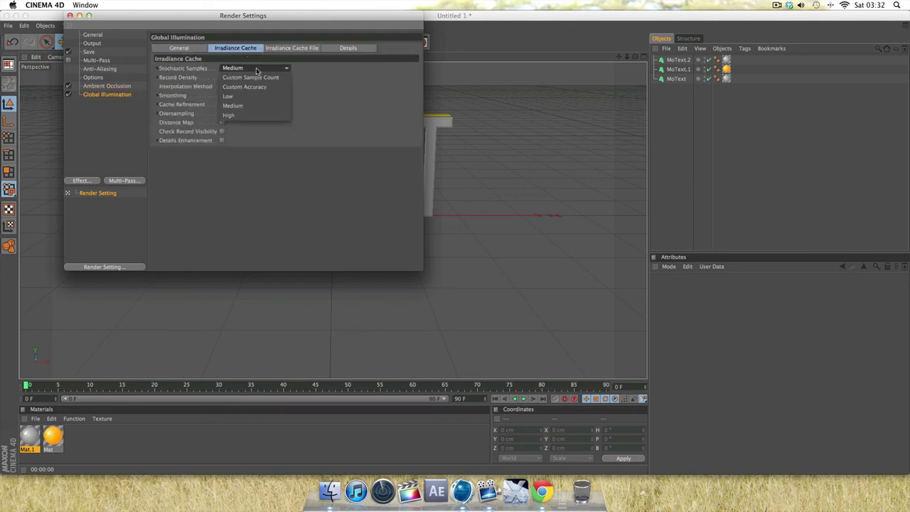
left_click(253, 95)
left_click(254, 77)
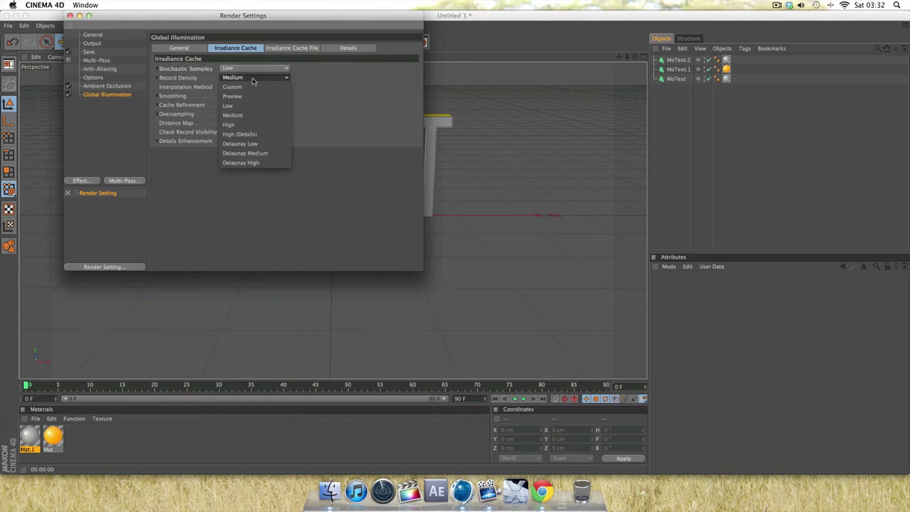
left_click(254, 107)
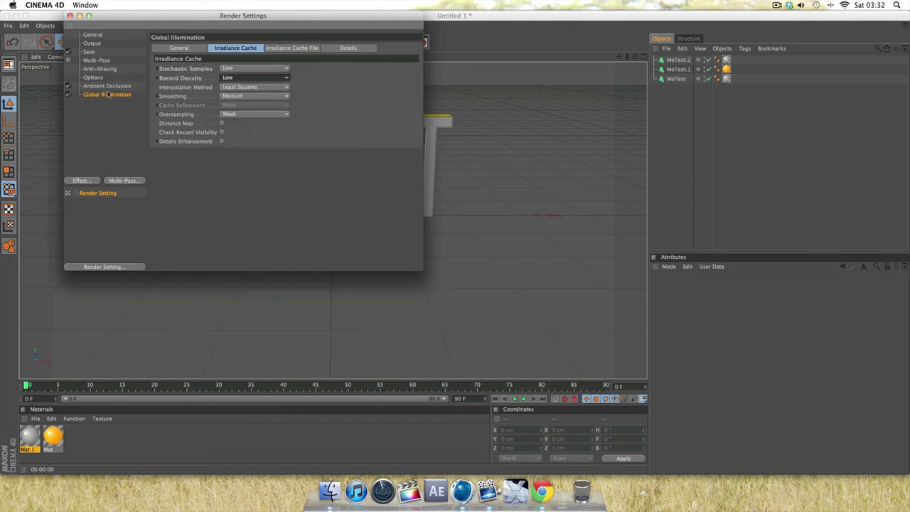
- Close the render settings and render the active view to check the text
left_click(70, 16)
key("super+r")
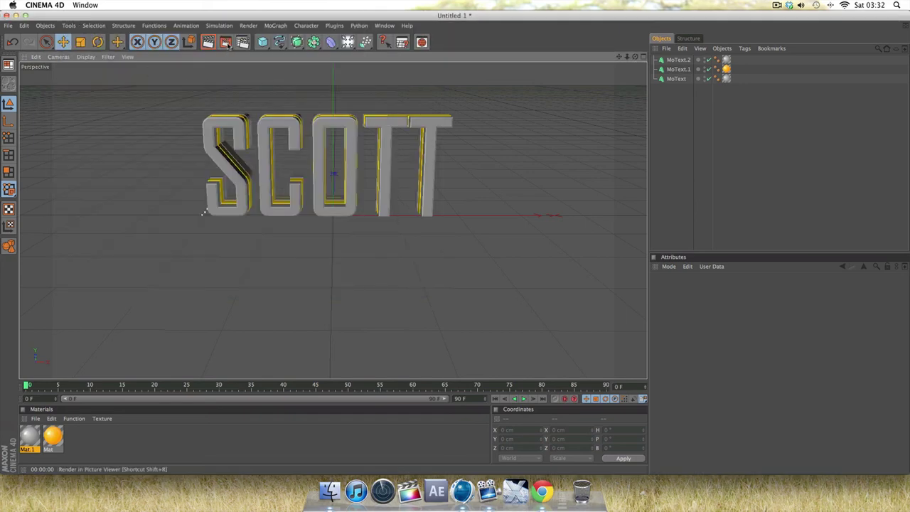